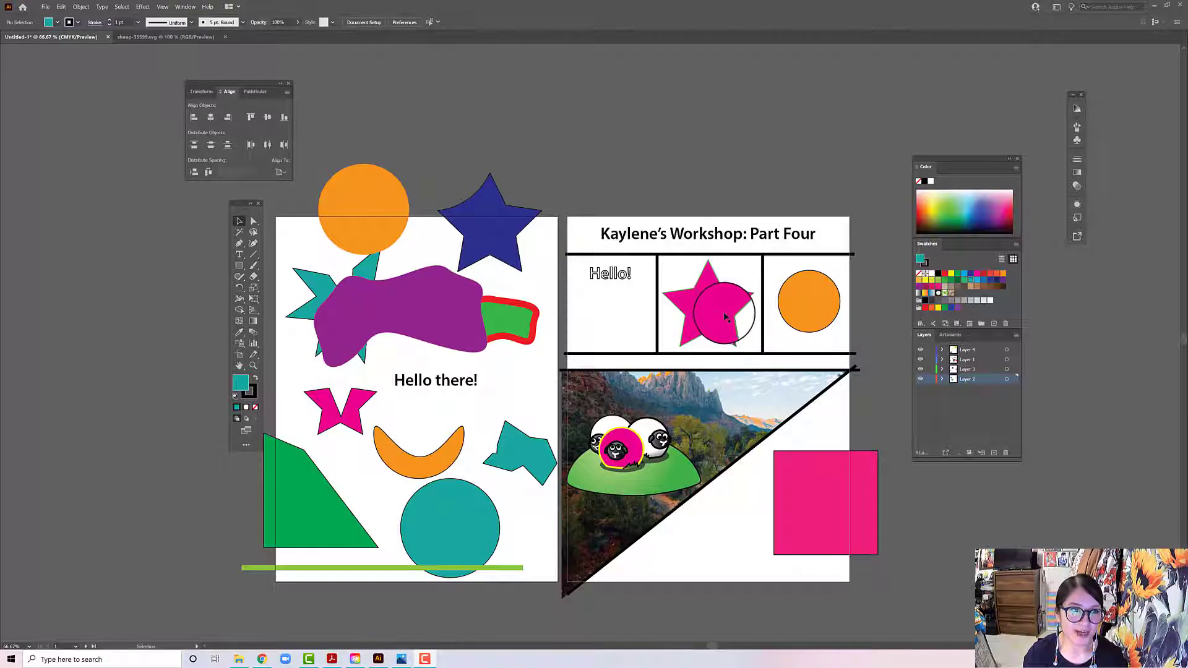
Step: Add a new blank artboard beside the existing two
drag(729, 310, 747, 312)
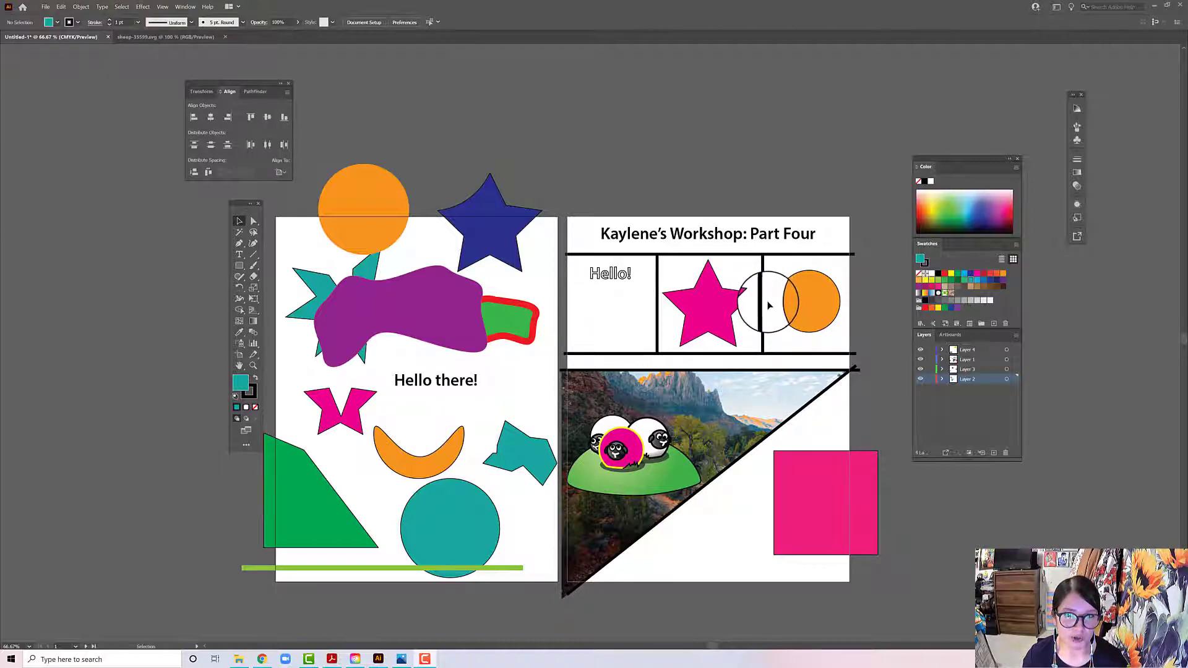
drag(769, 305, 457, 295)
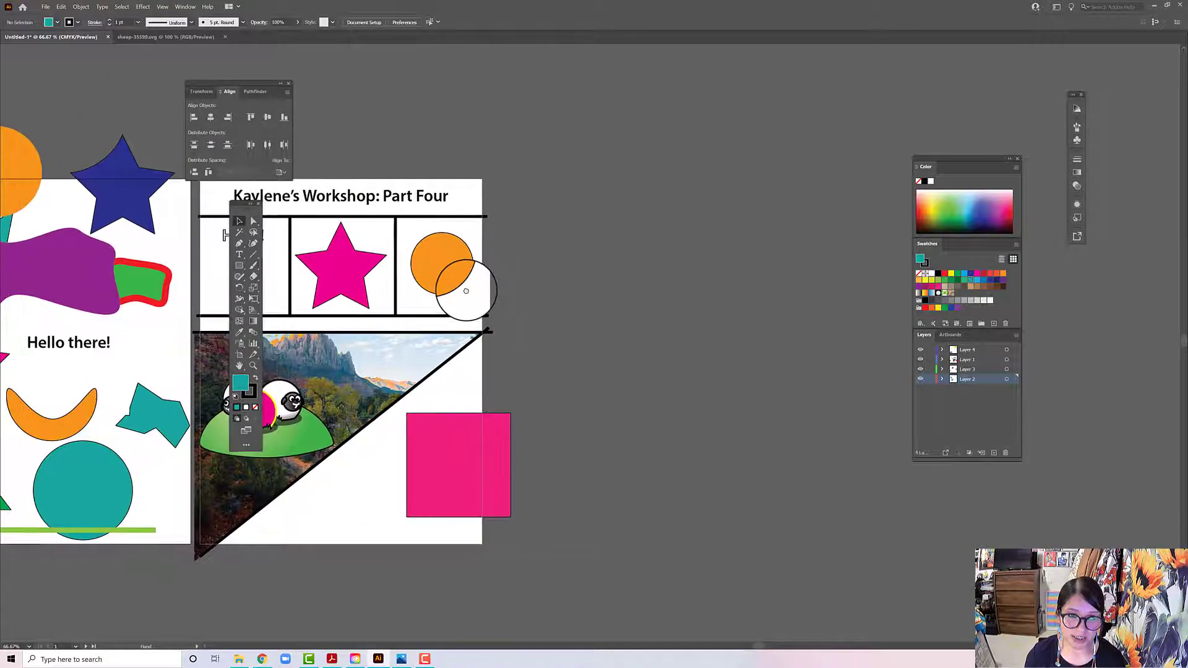
click(950, 334)
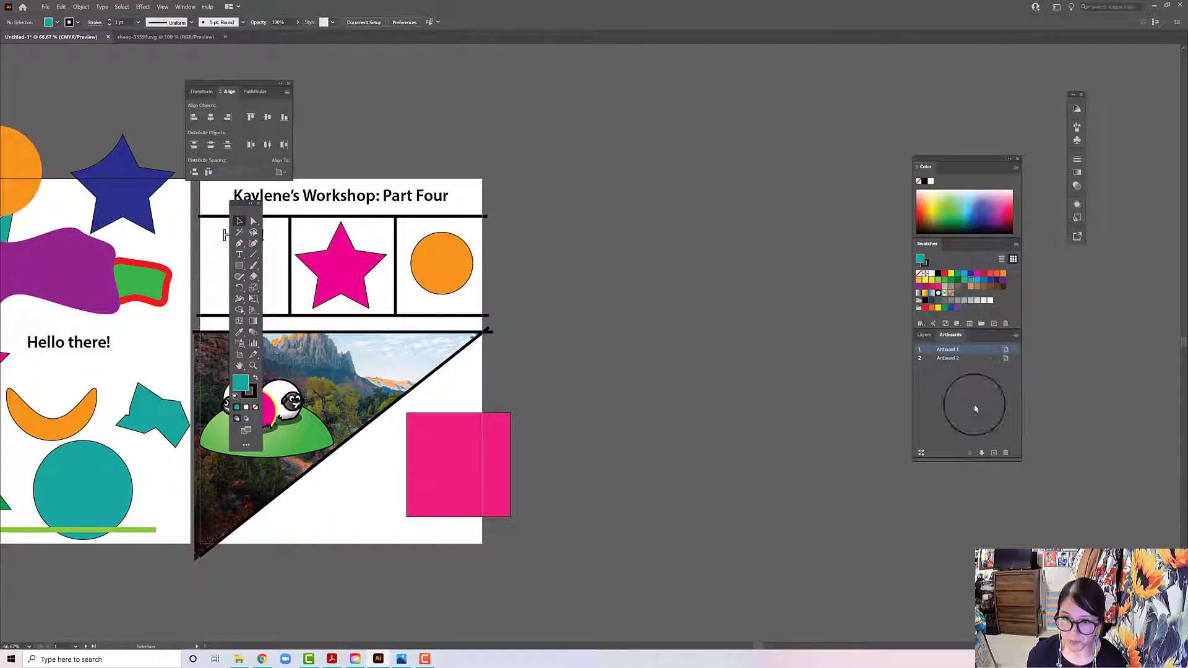
click(992, 449)
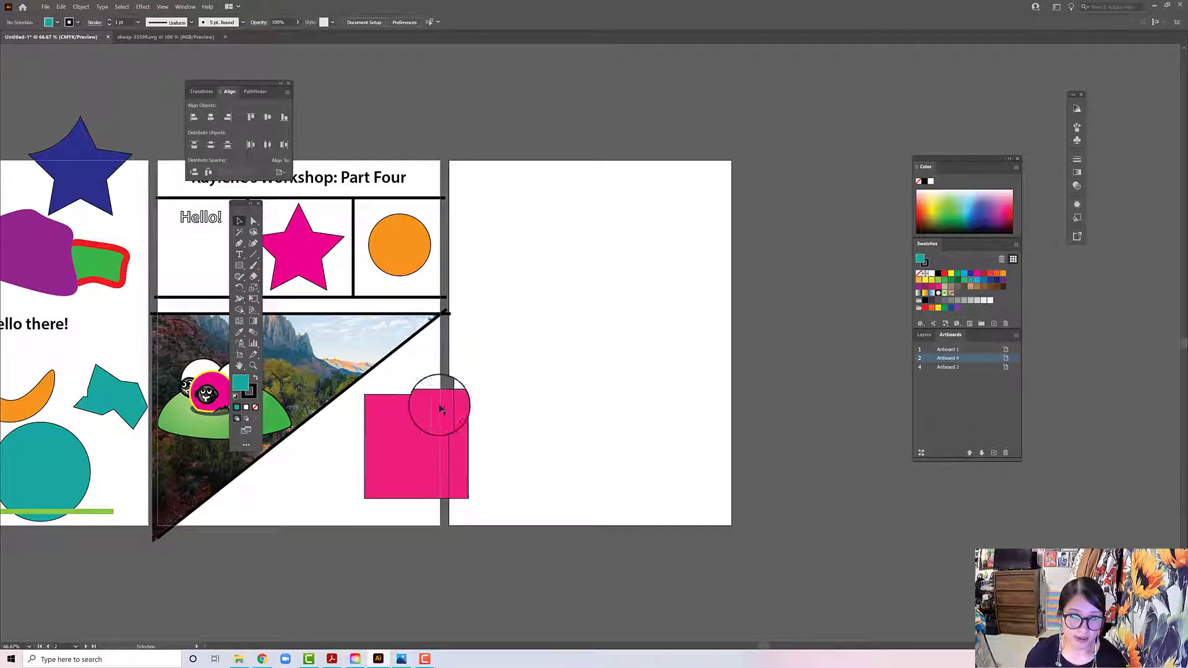
Step: Move the pink square onto the upper part of the new blank artboard and leave it selected
drag(441, 408, 474, 486)
click(650, 359)
drag(694, 295, 582, 291)
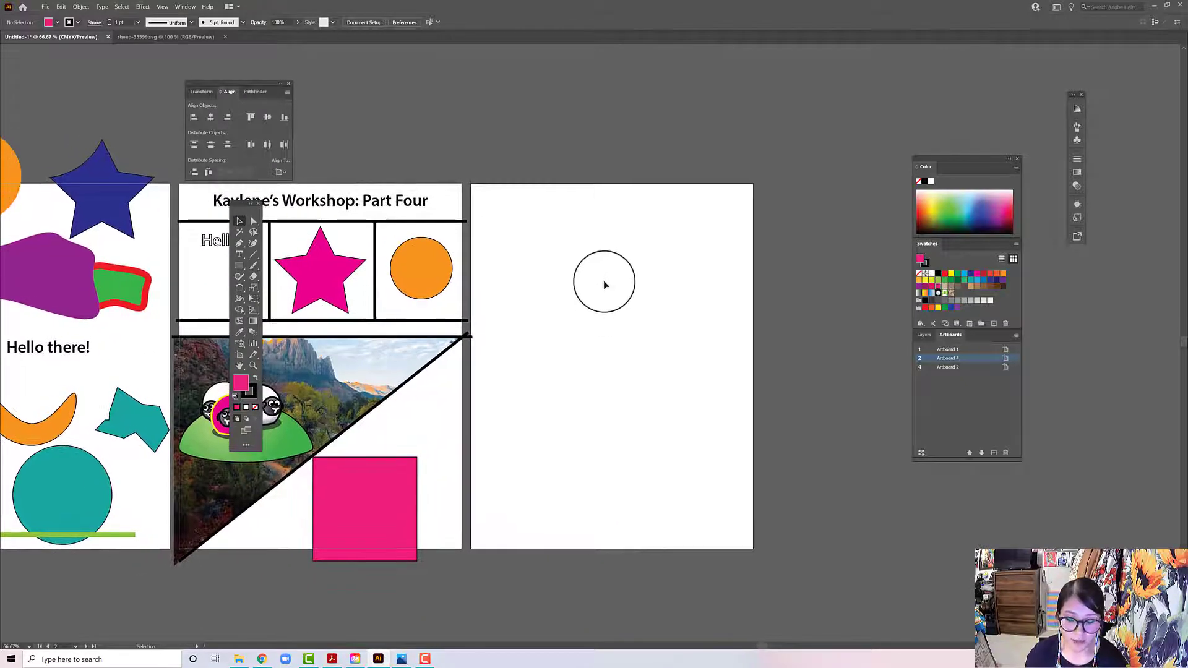
drag(357, 513, 630, 273)
key(ctrl+shift+a)
right_click(623, 277)
click(608, 278)
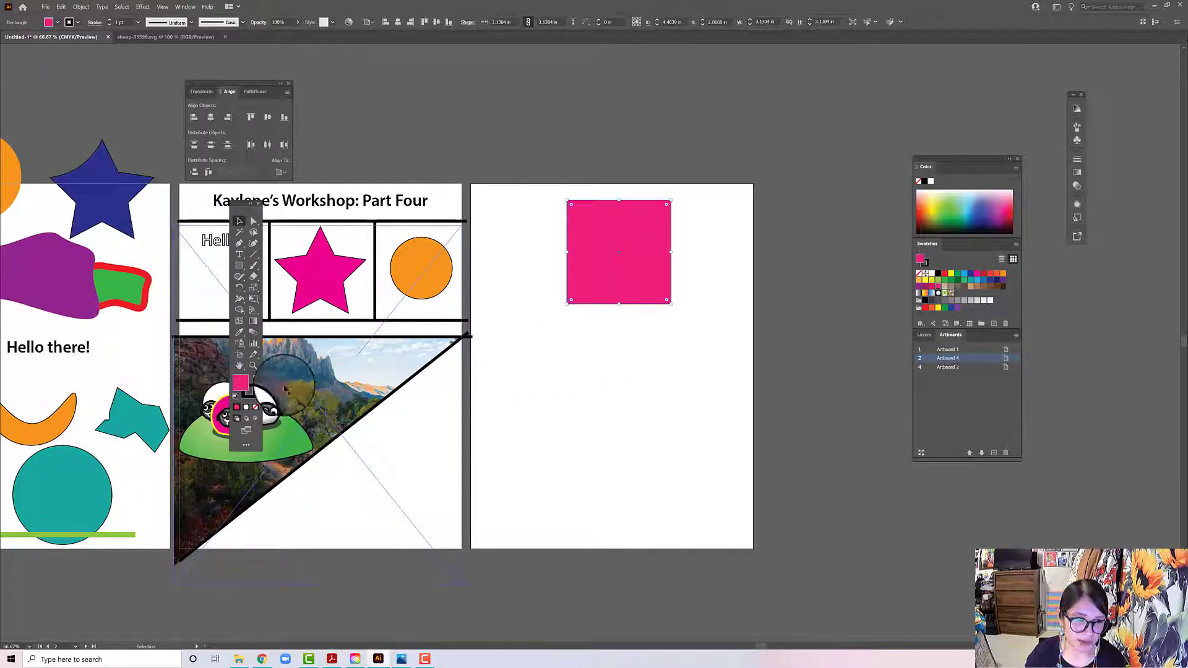
right_click(607, 257)
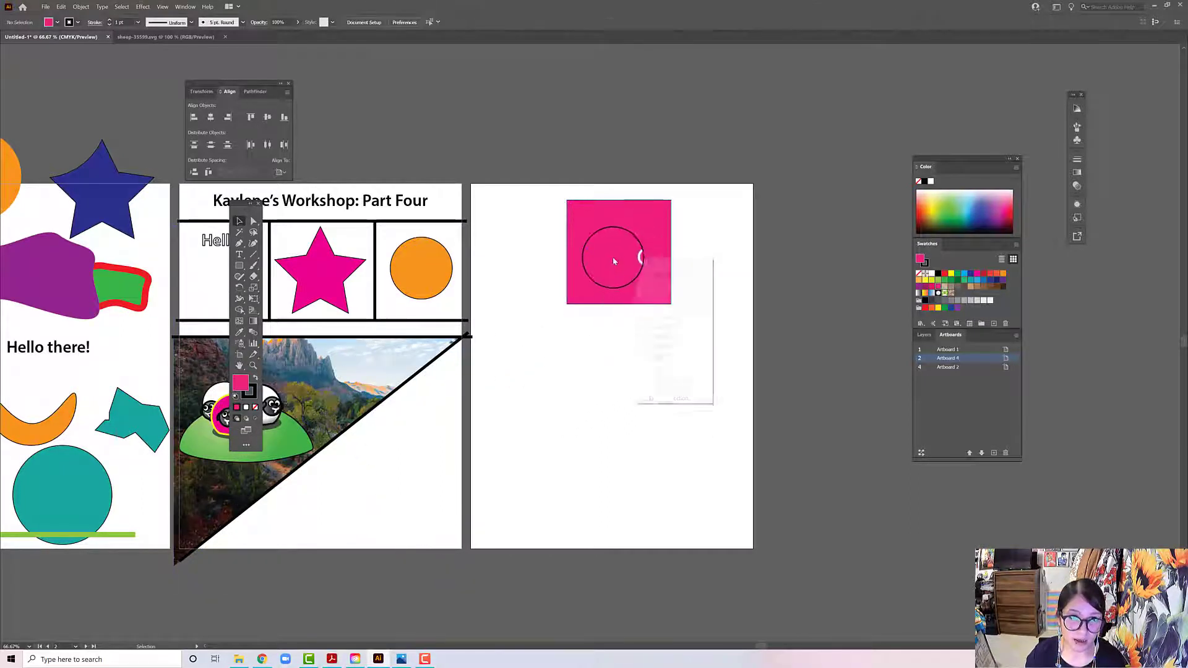
click(599, 266)
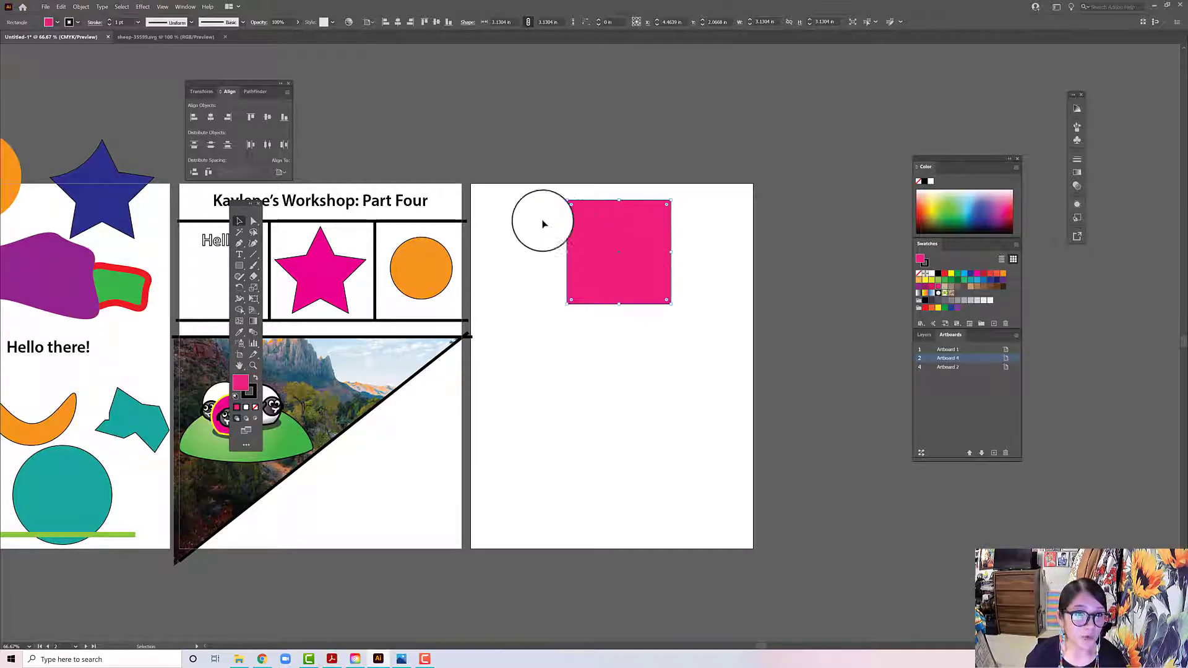
Step: Open the Brights gradient swatch library for the pink square's fill
click(58, 22)
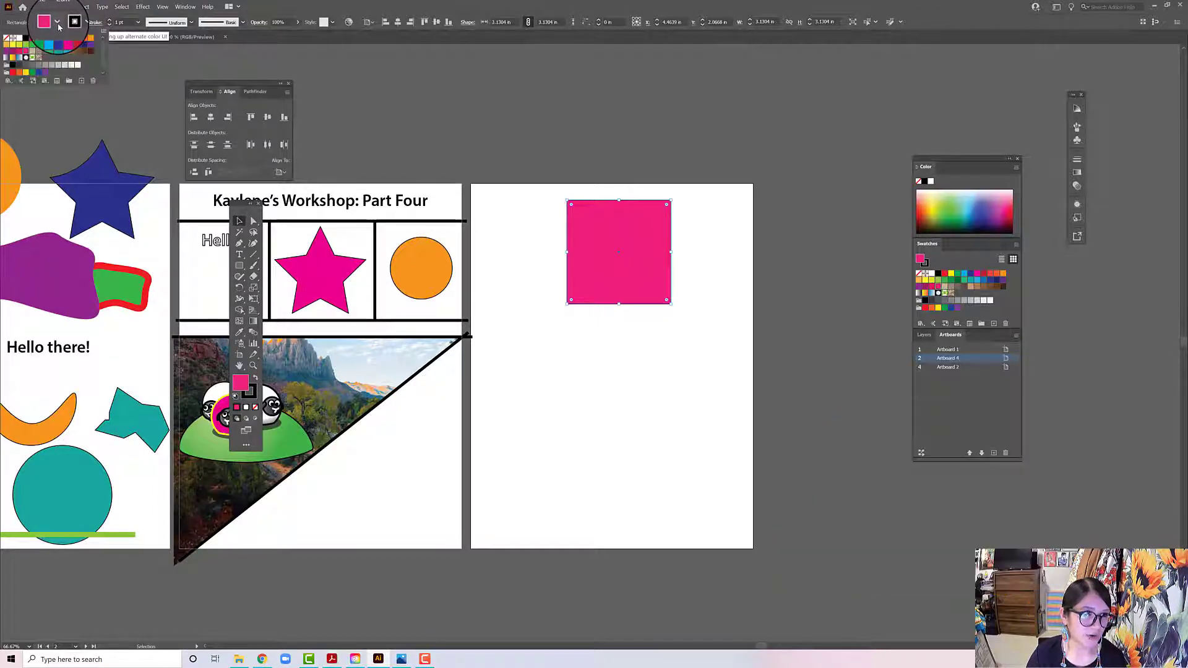
click(9, 82)
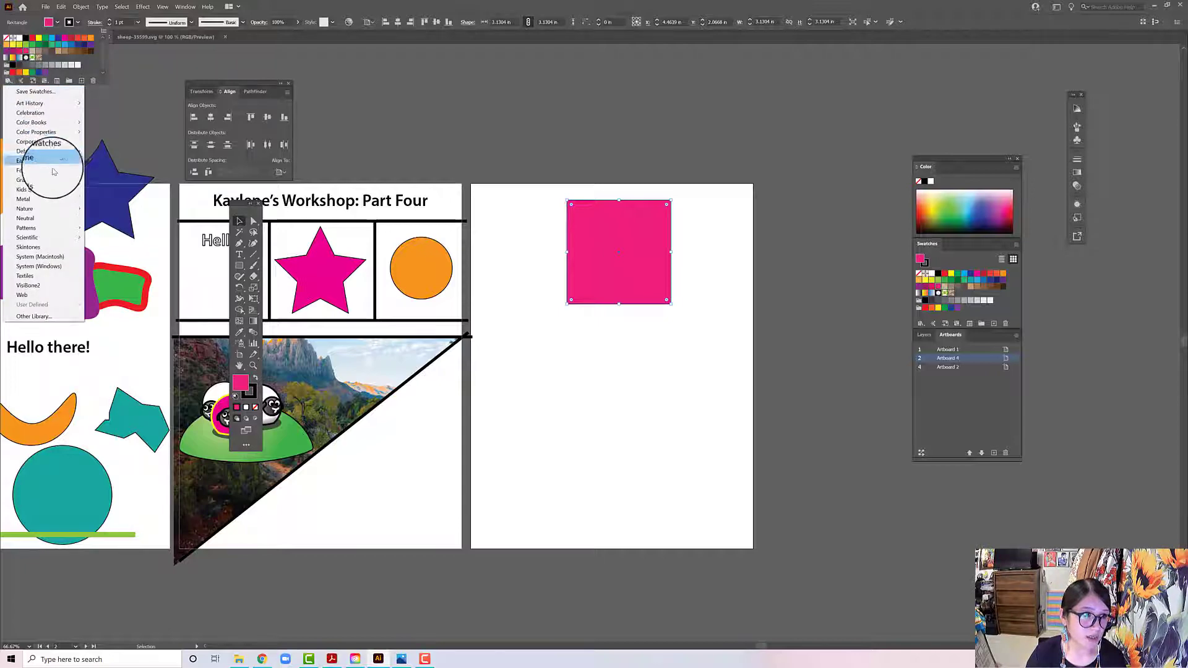
mouse_move(62, 180)
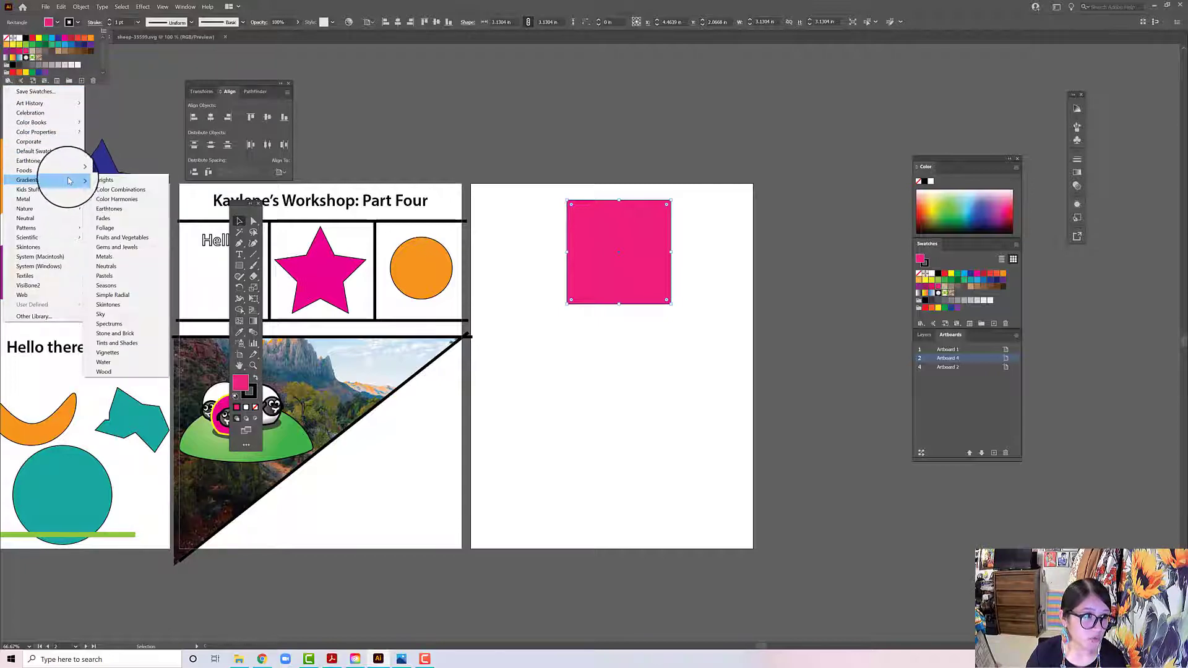
click(101, 181)
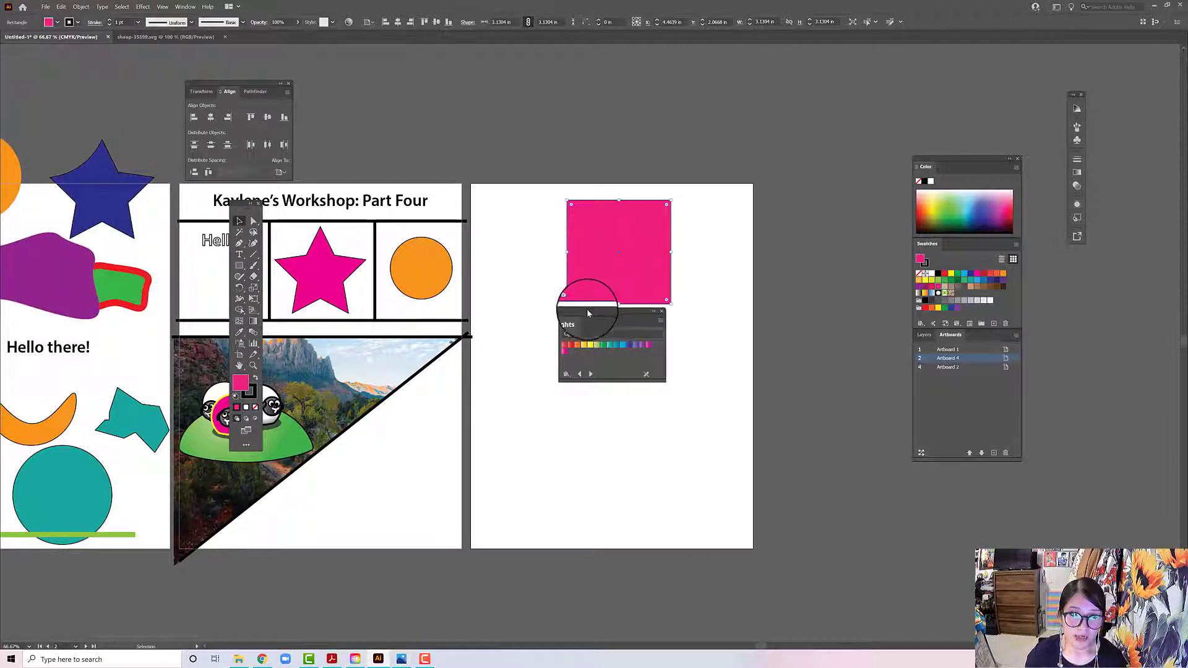
Step: Show the Brights swatches in Medium Thumbnail View, and place the library above the artboards and widen it
drag(585, 312, 527, 377)
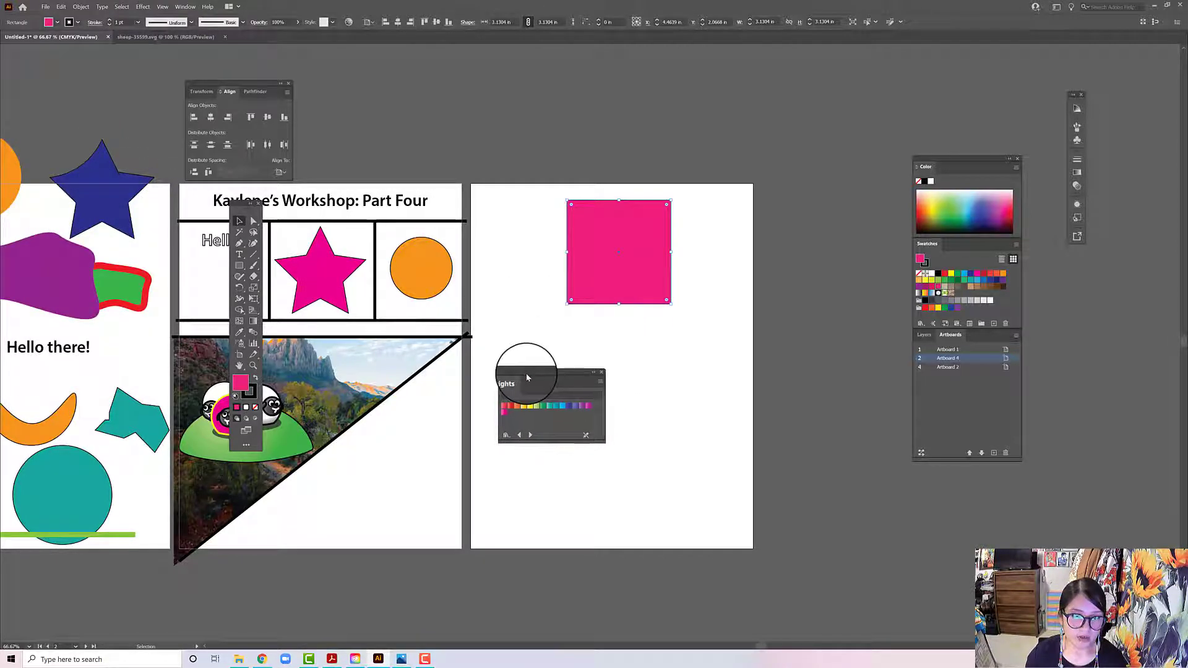
click(599, 382)
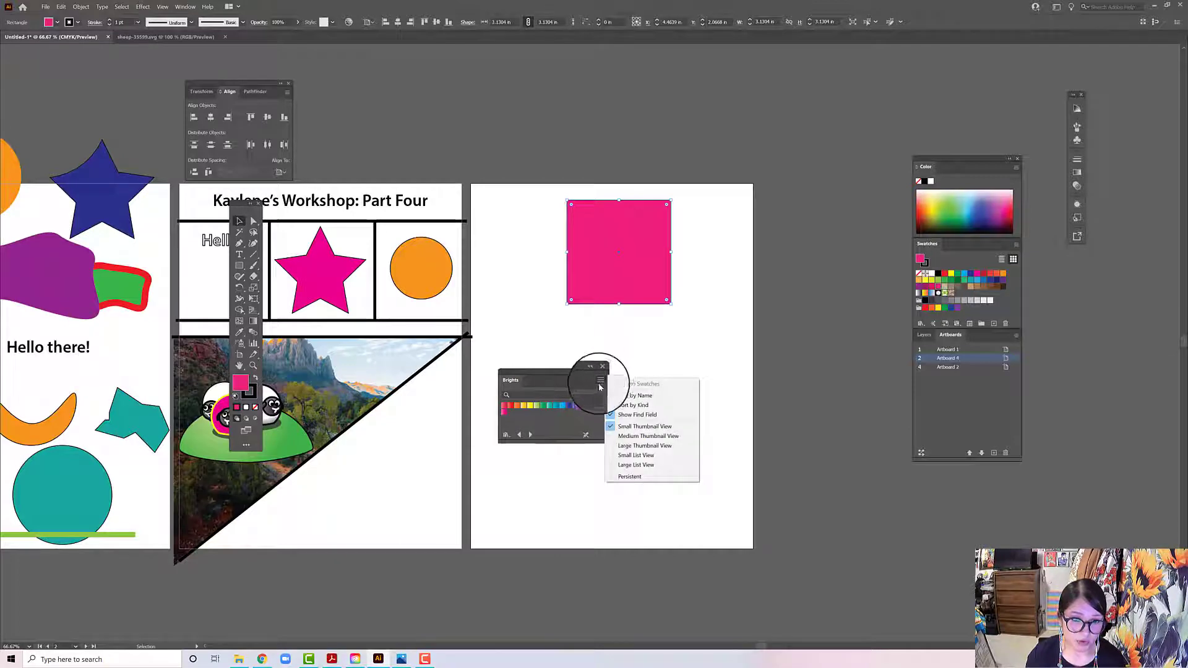
click(640, 437)
drag(556, 372, 495, 87)
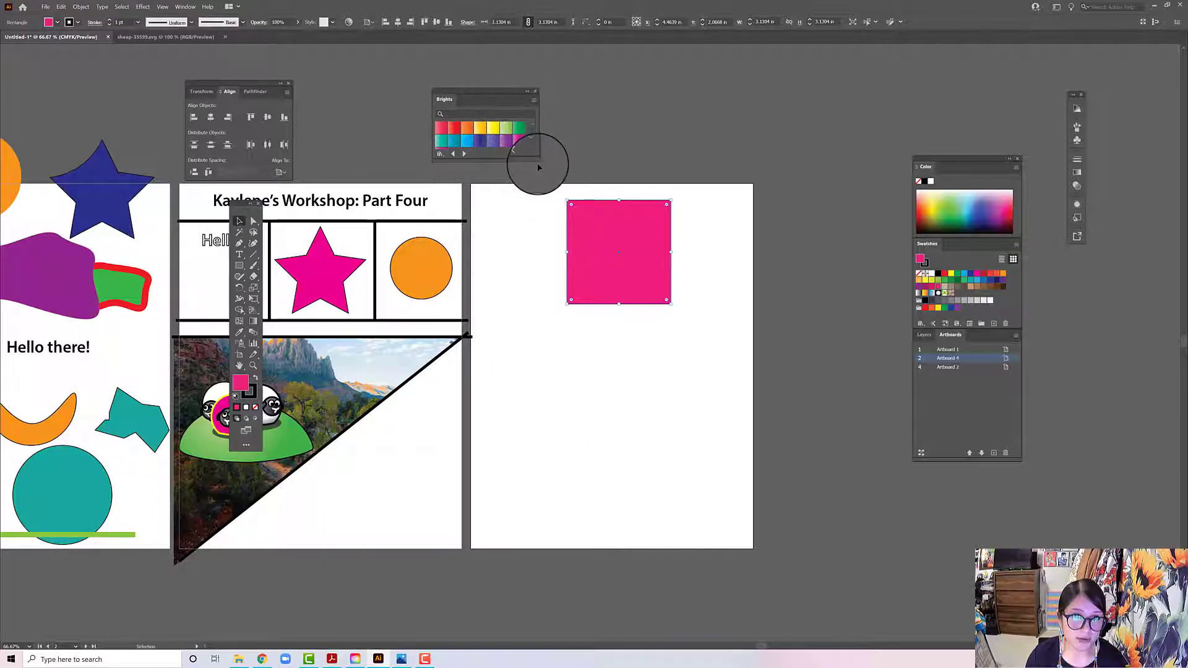
drag(537, 160, 565, 176)
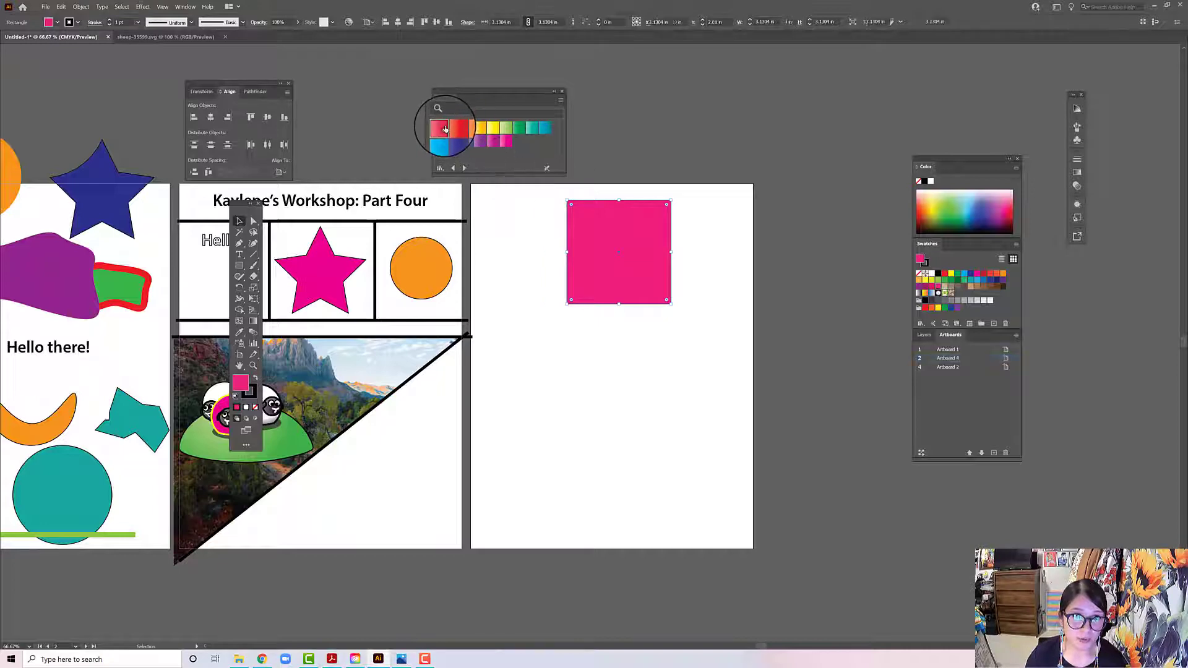
Step: Try several Brights gradients as the square's fill, including purple and light green
click(445, 129)
click(457, 131)
click(482, 142)
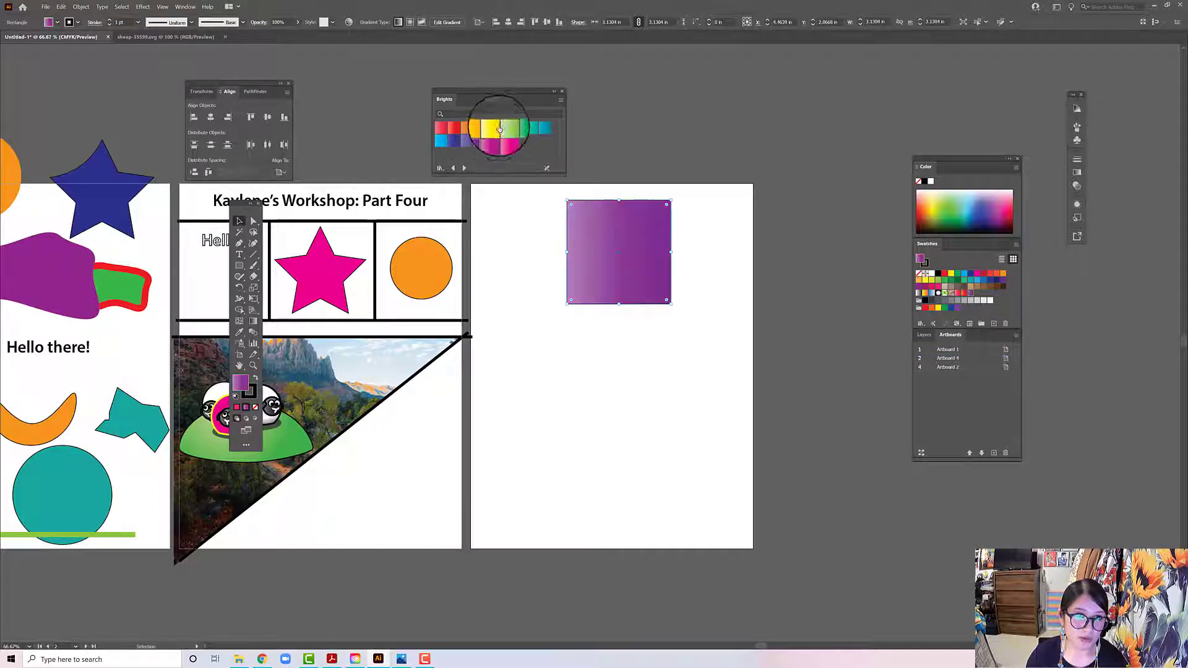
click(500, 129)
click(506, 128)
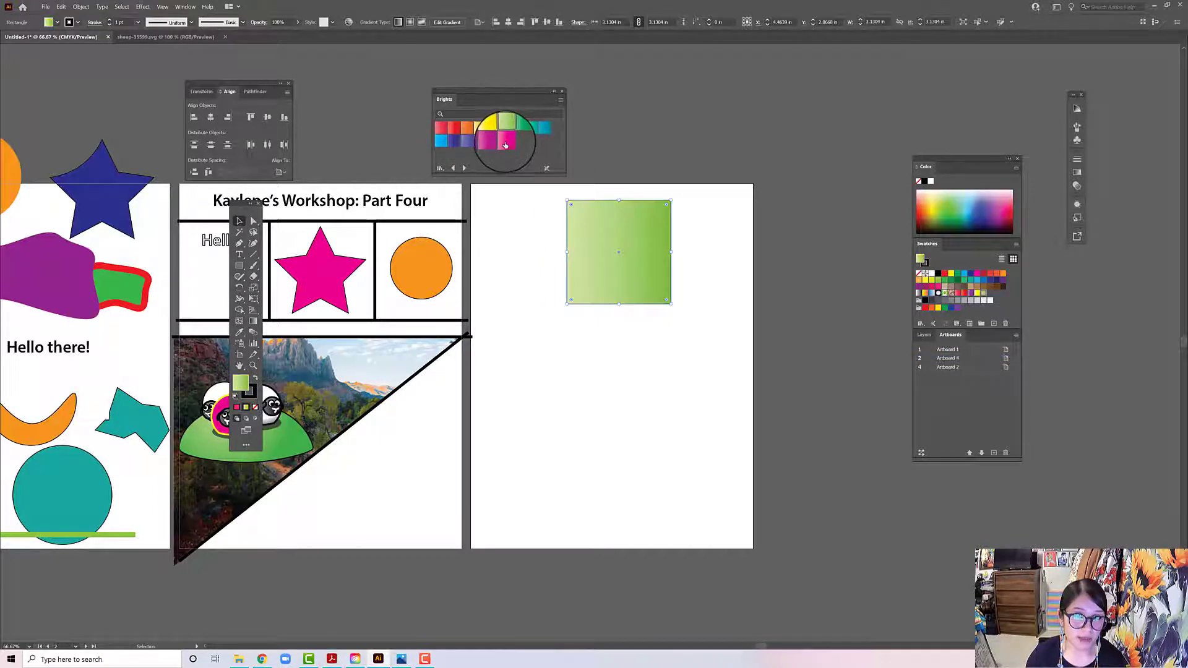
Step: Try a striped Color Combinations gradient and a blue-green Color Harmonies gradient on the square
click(465, 170)
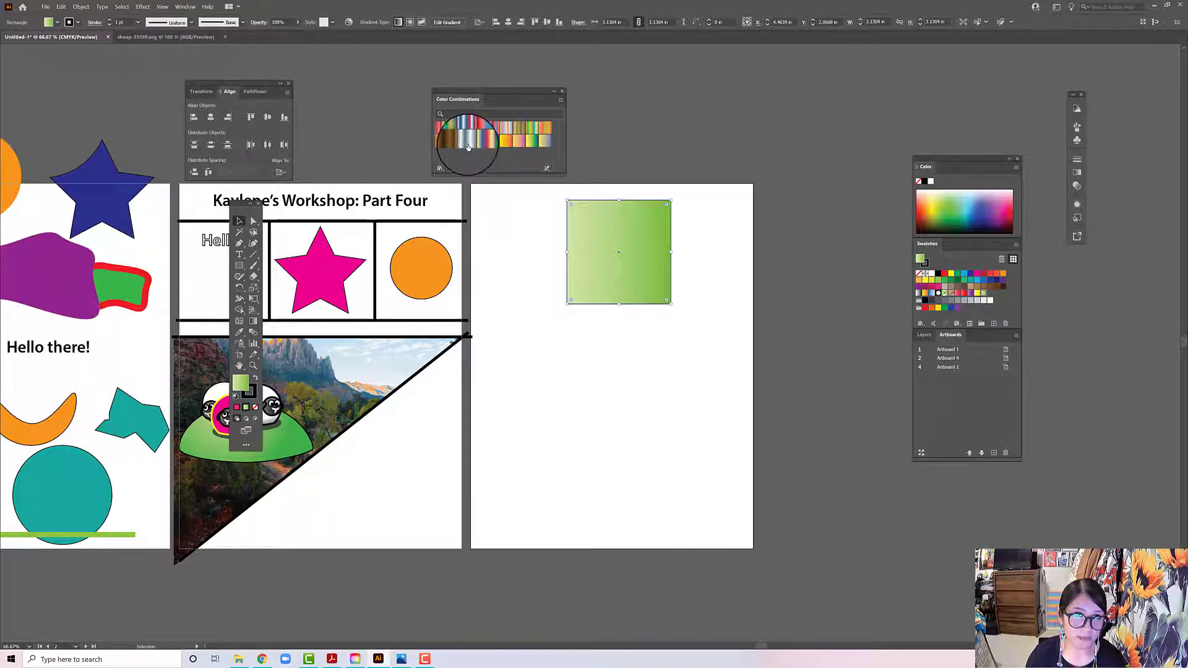
click(467, 142)
click(480, 128)
click(505, 128)
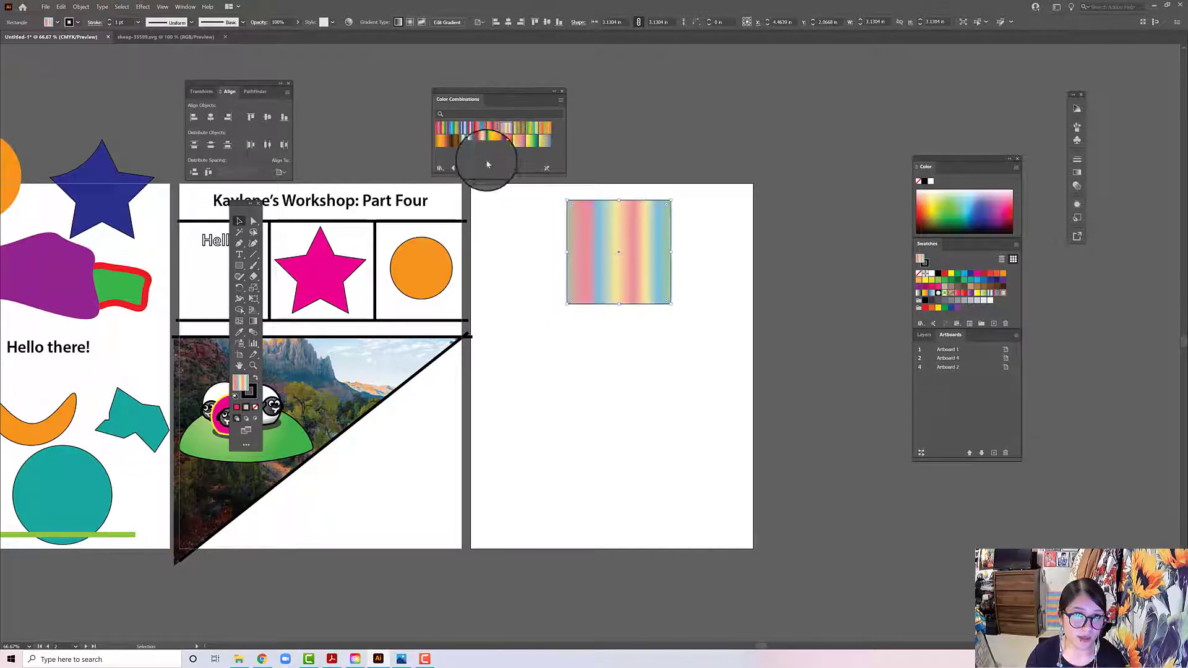
click(481, 129)
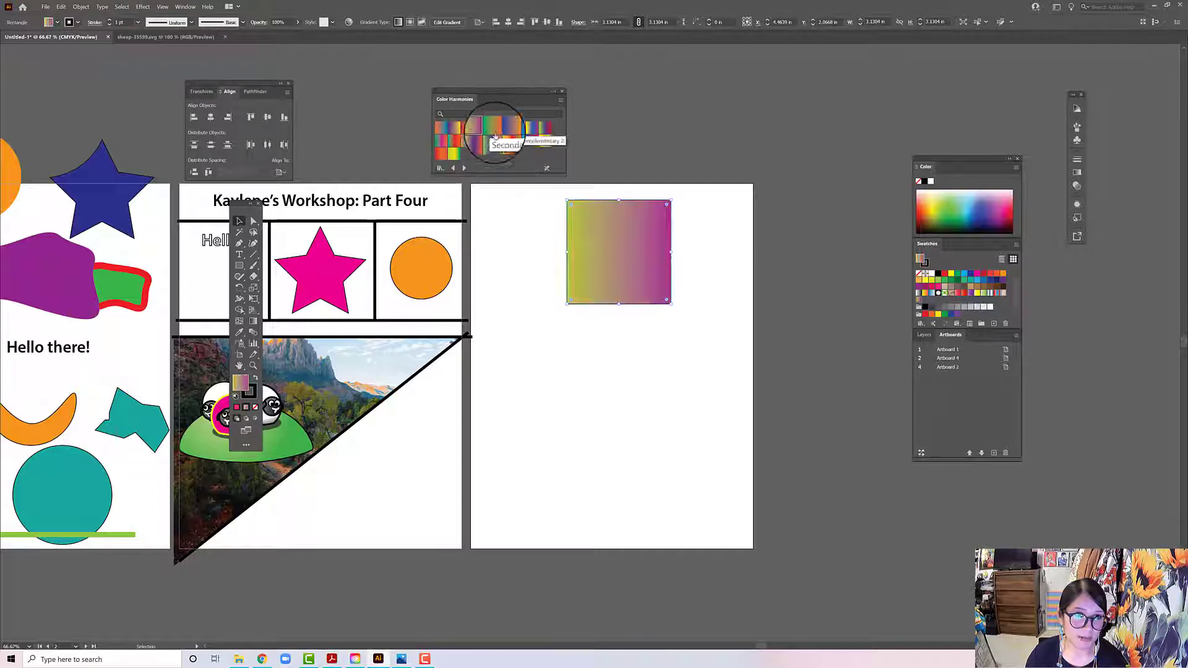
click(520, 141)
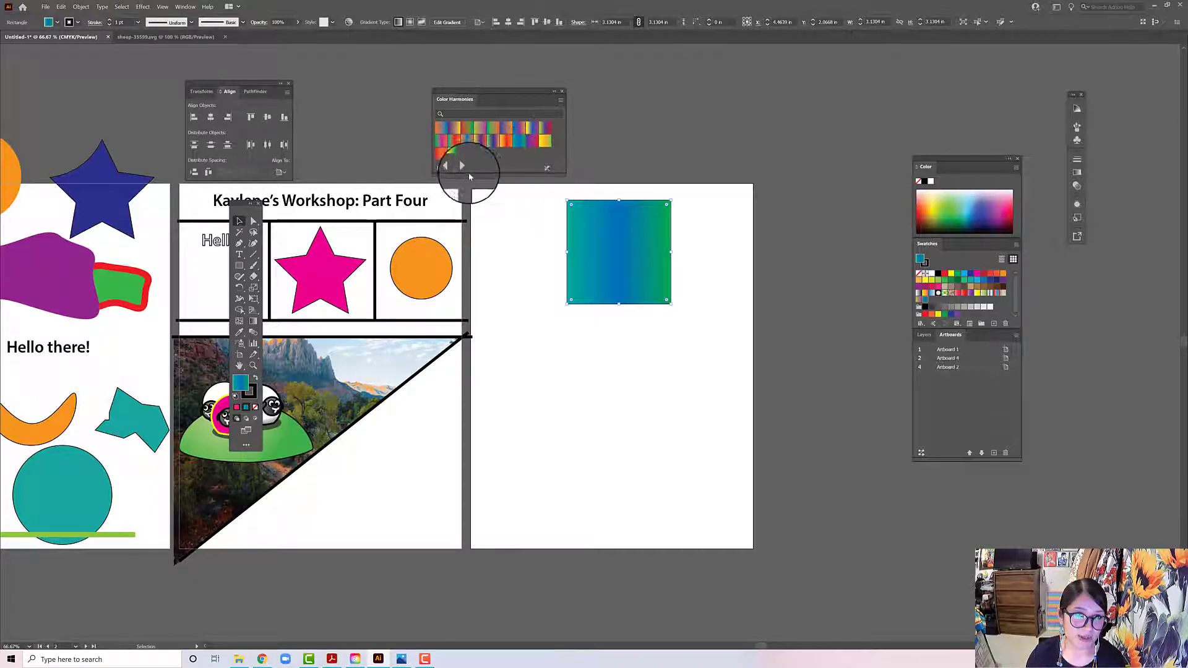
Step: Try a radial dark red Earthtones gradient and a dark green Foliage gradient on the square
click(464, 167)
click(487, 147)
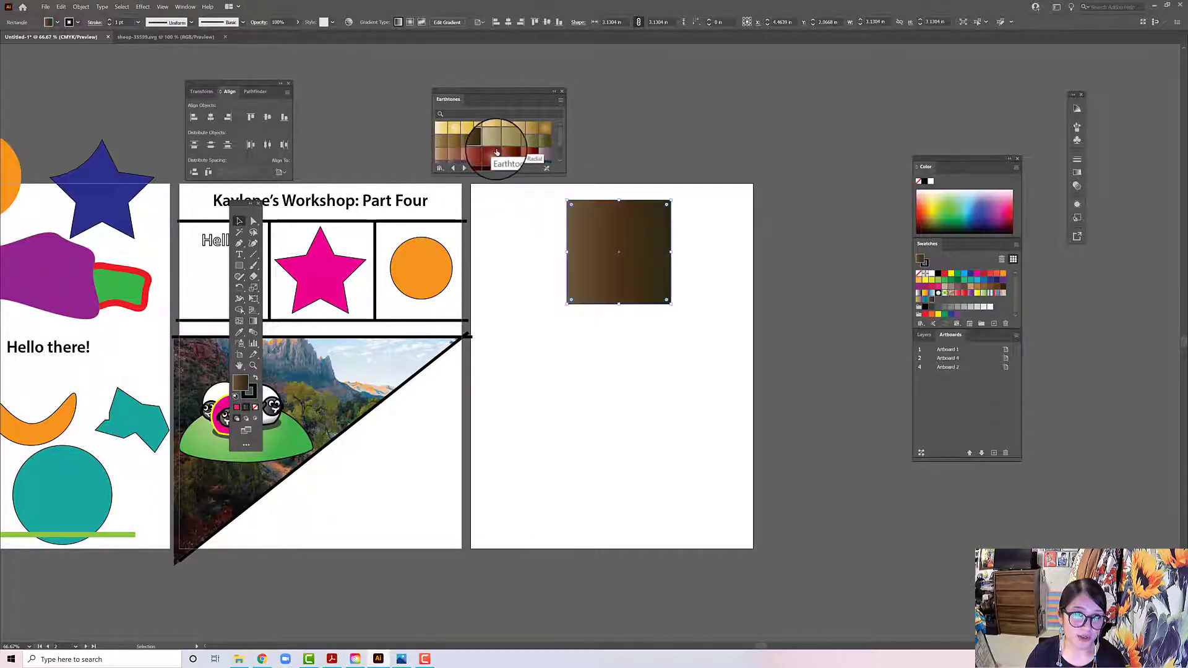
click(498, 155)
click(464, 167)
click(464, 168)
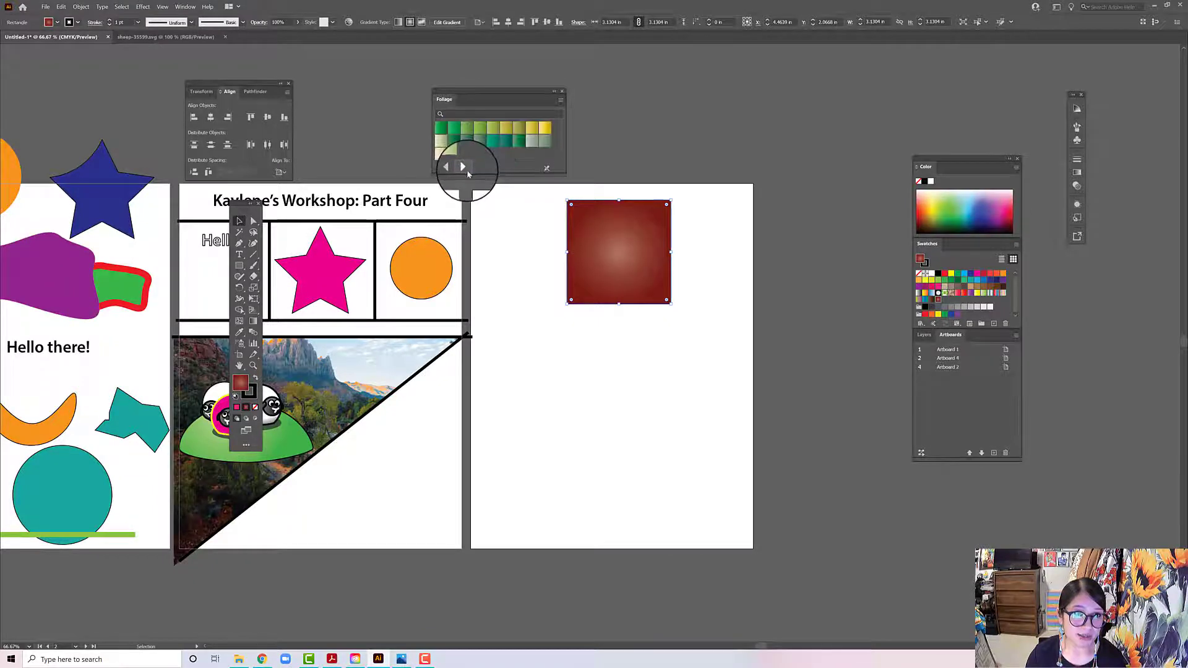
click(457, 128)
Step: Try a brown Fruits and Vegetables gradient and a green gradient from the following gems library on the square
click(461, 168)
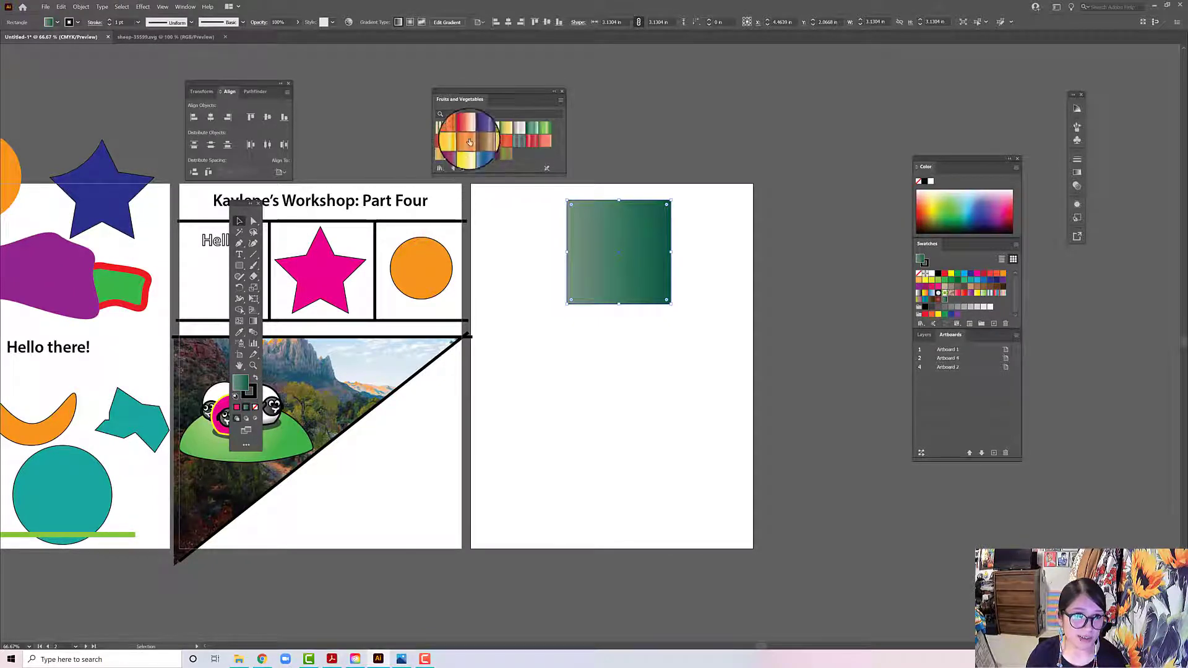
click(482, 127)
click(480, 144)
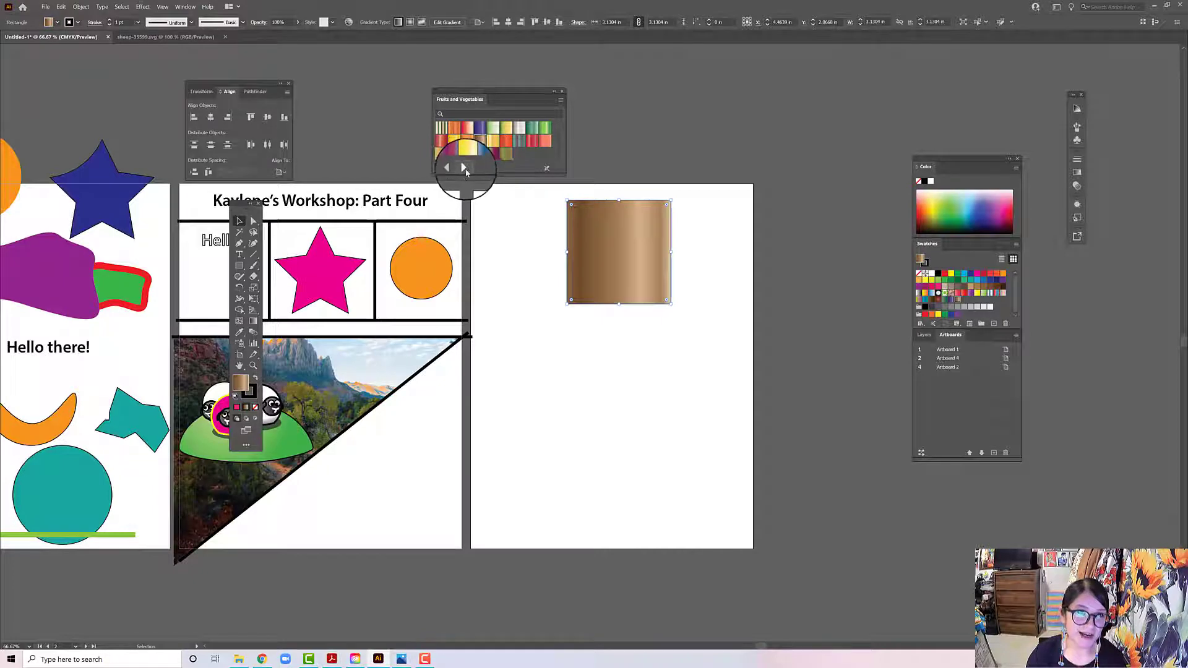
click(464, 167)
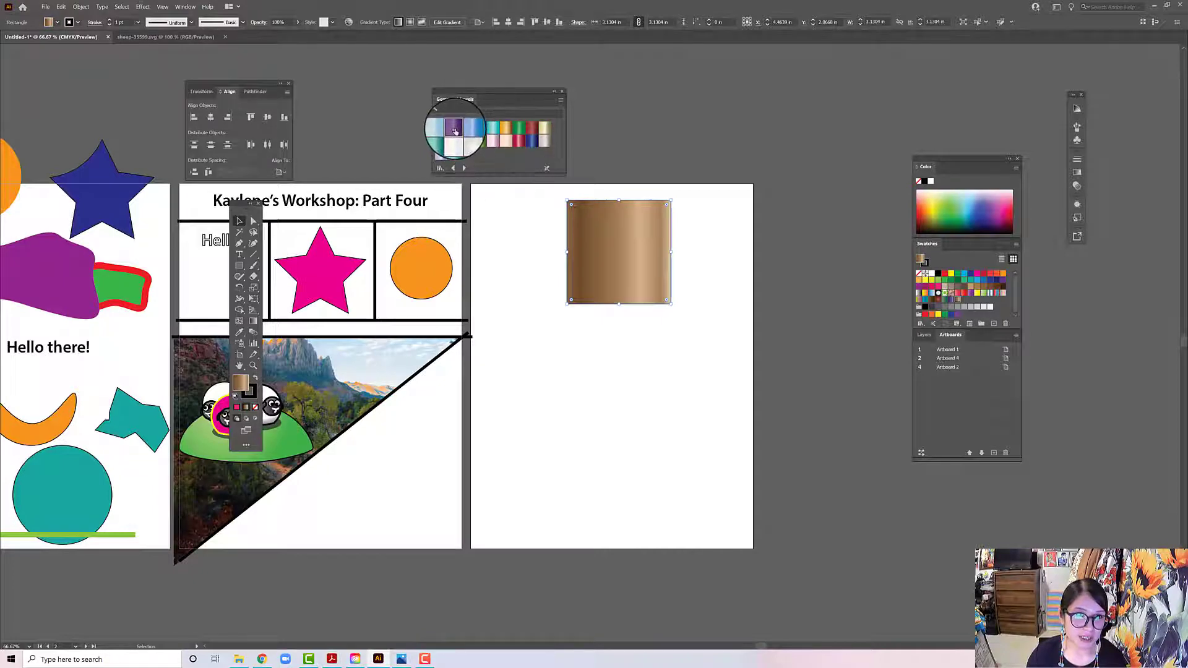
click(454, 130)
click(479, 142)
Step: Try a silver Metals gradient and a light grey Neutrals gradient on the square
click(465, 168)
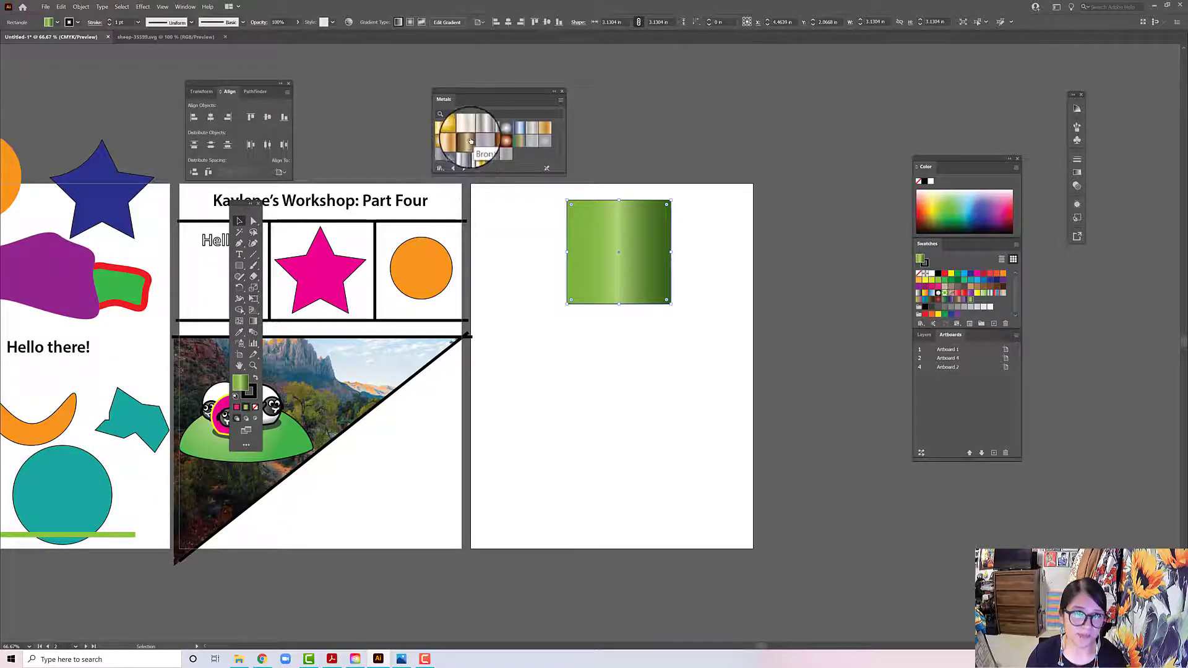
click(469, 139)
click(481, 129)
click(464, 169)
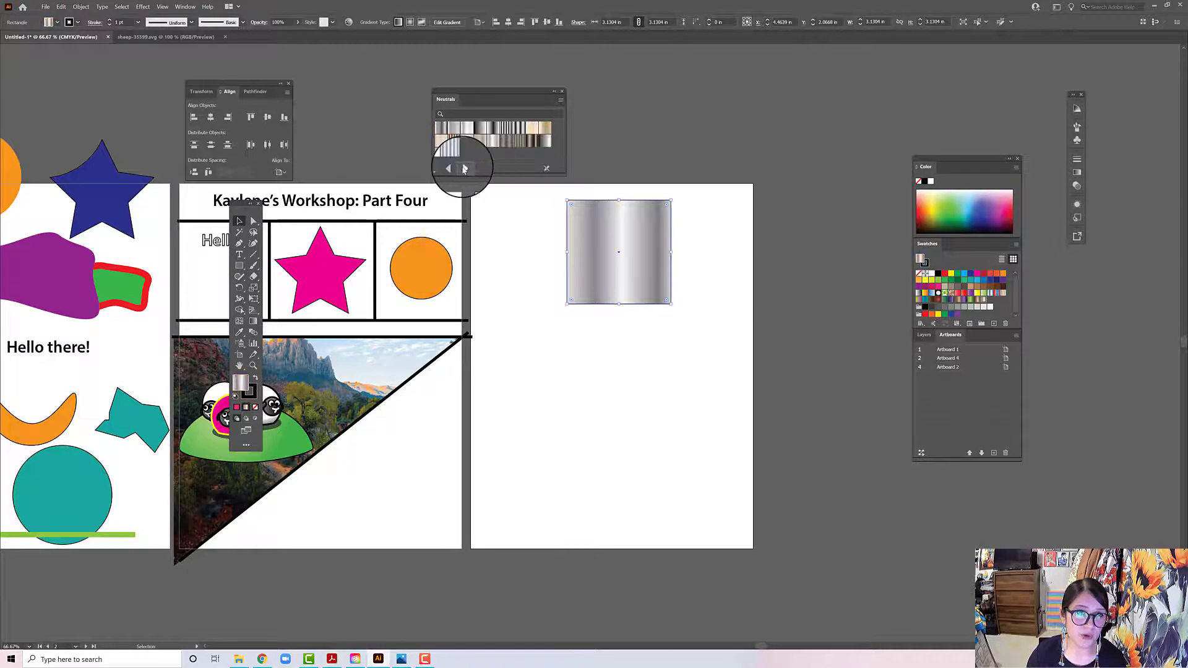
click(459, 129)
Step: Fill the square with a blue, yellow and peach Pastels gradient and move it off the artboard, just above it
click(464, 168)
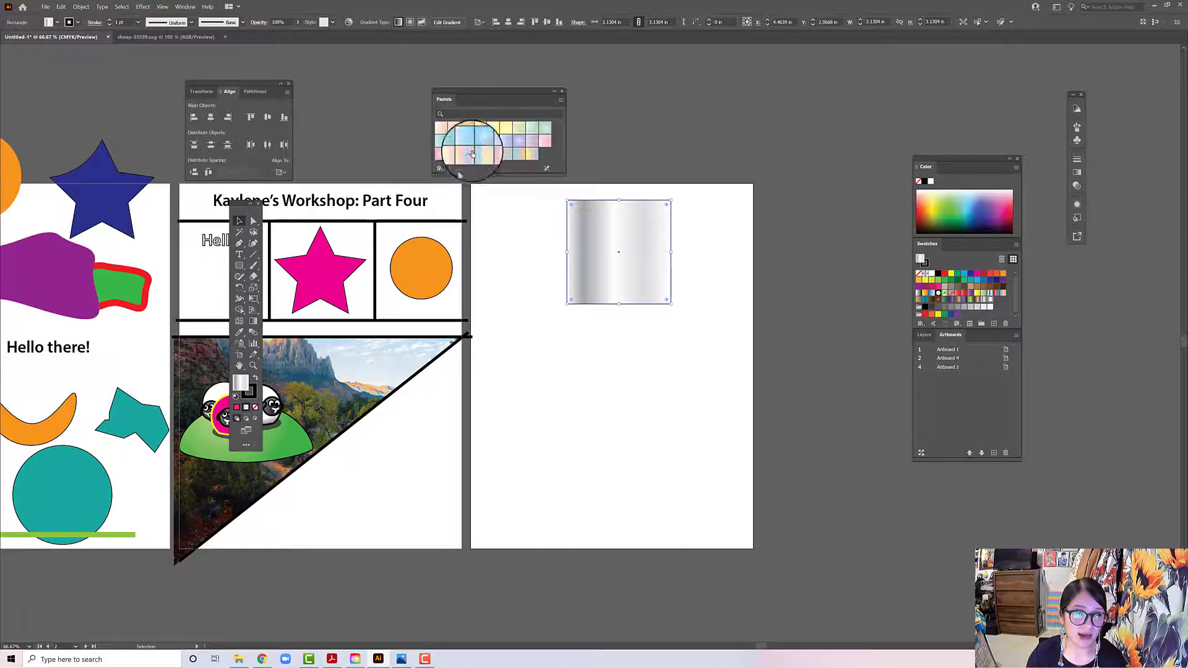
click(480, 141)
click(486, 159)
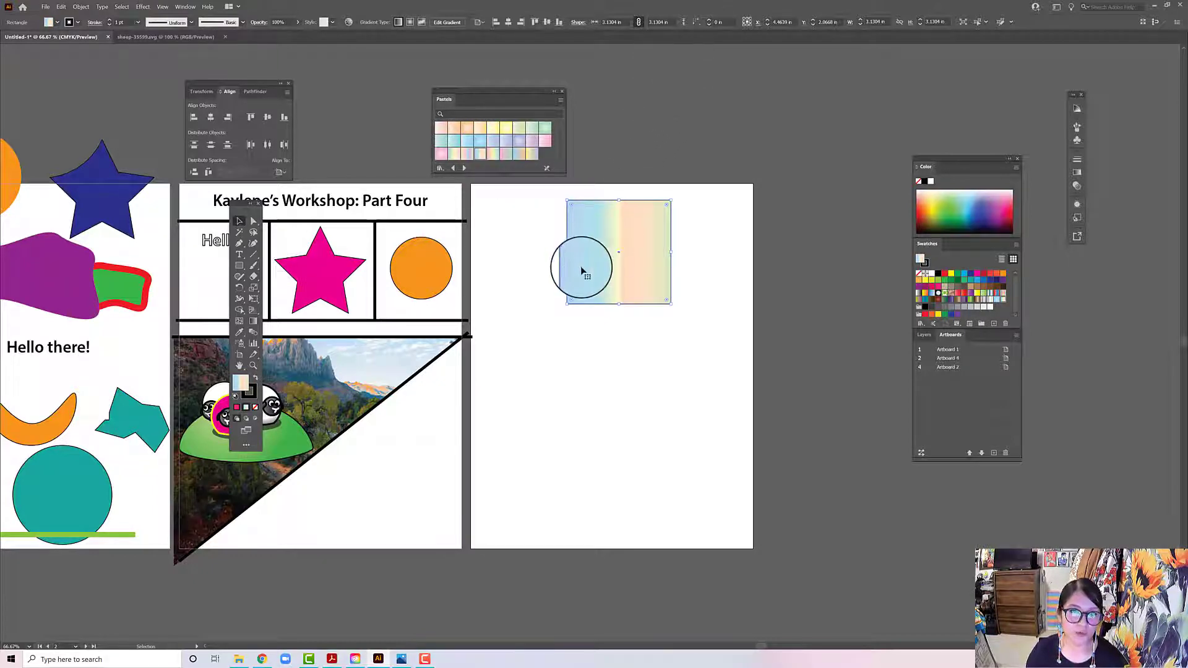
drag(581, 270, 606, 129)
click(631, 283)
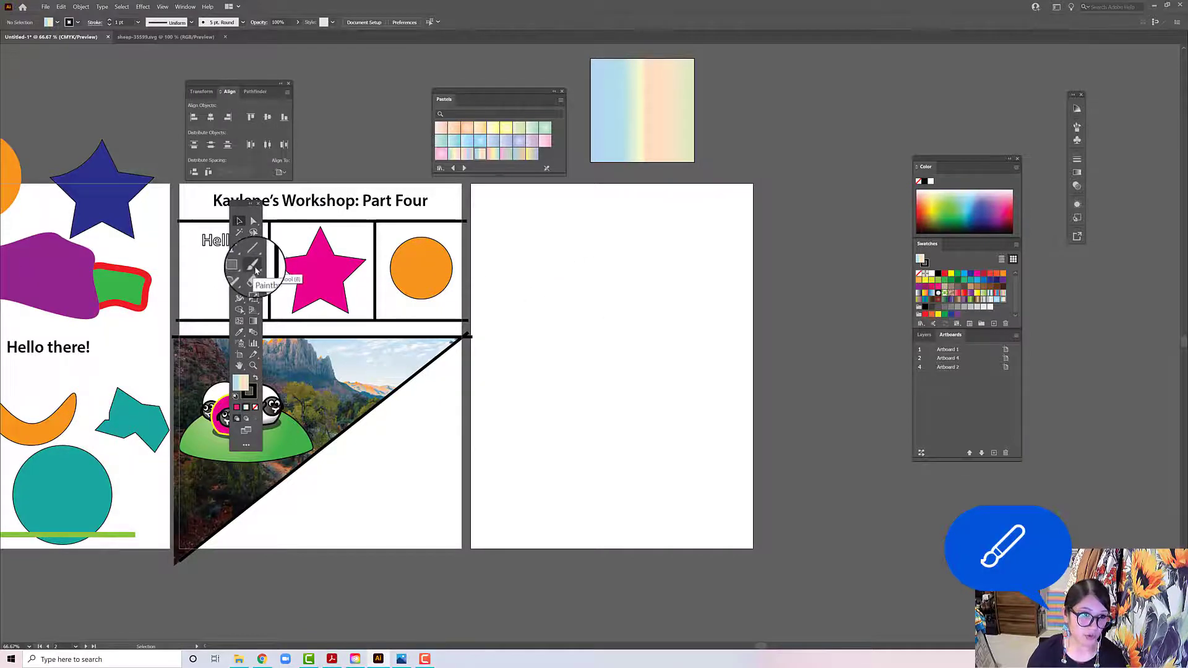
Step: Set up the Paintbrush tool with no fill and a purple stroke colour
click(255, 267)
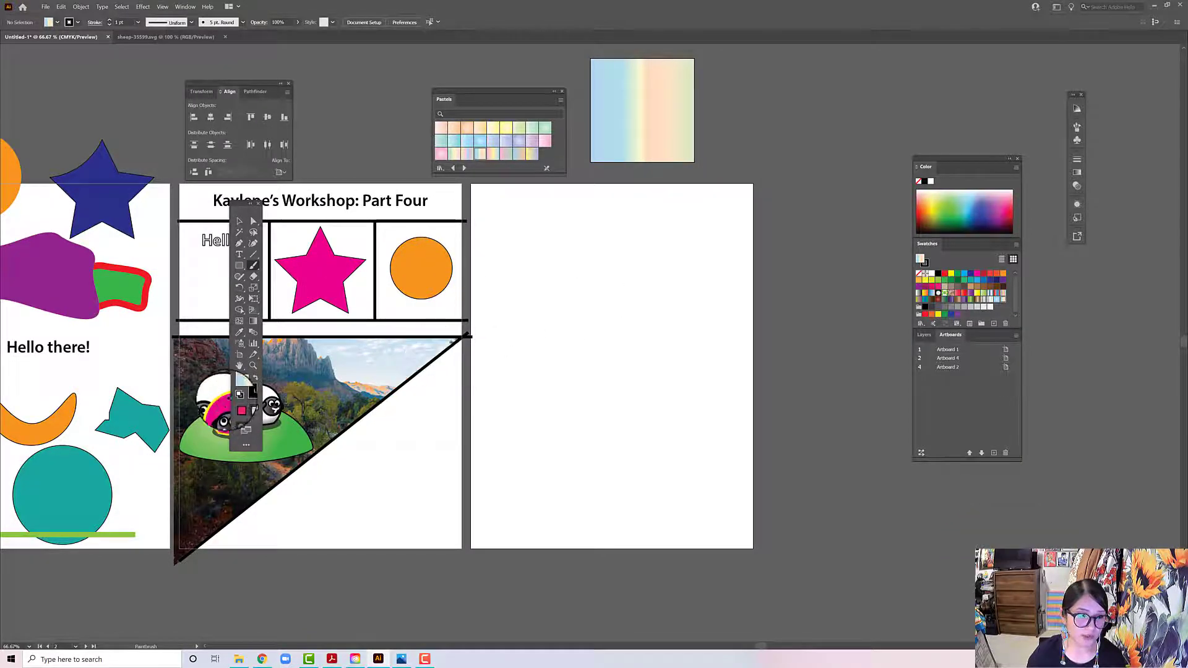
click(255, 407)
click(253, 392)
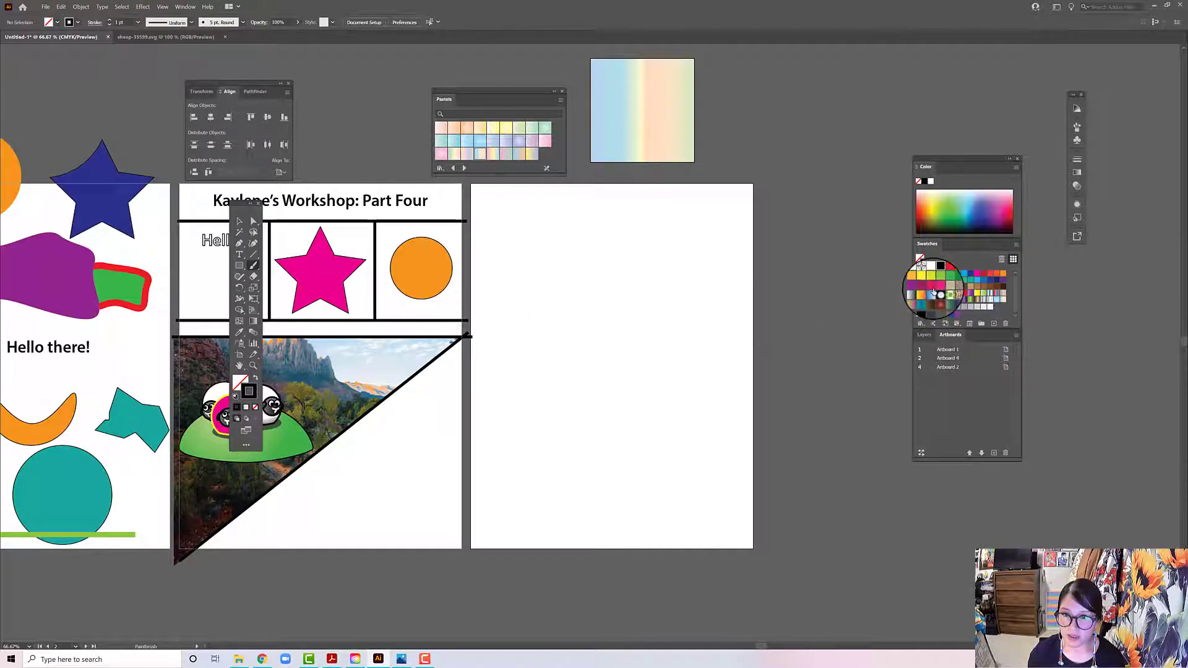
click(932, 289)
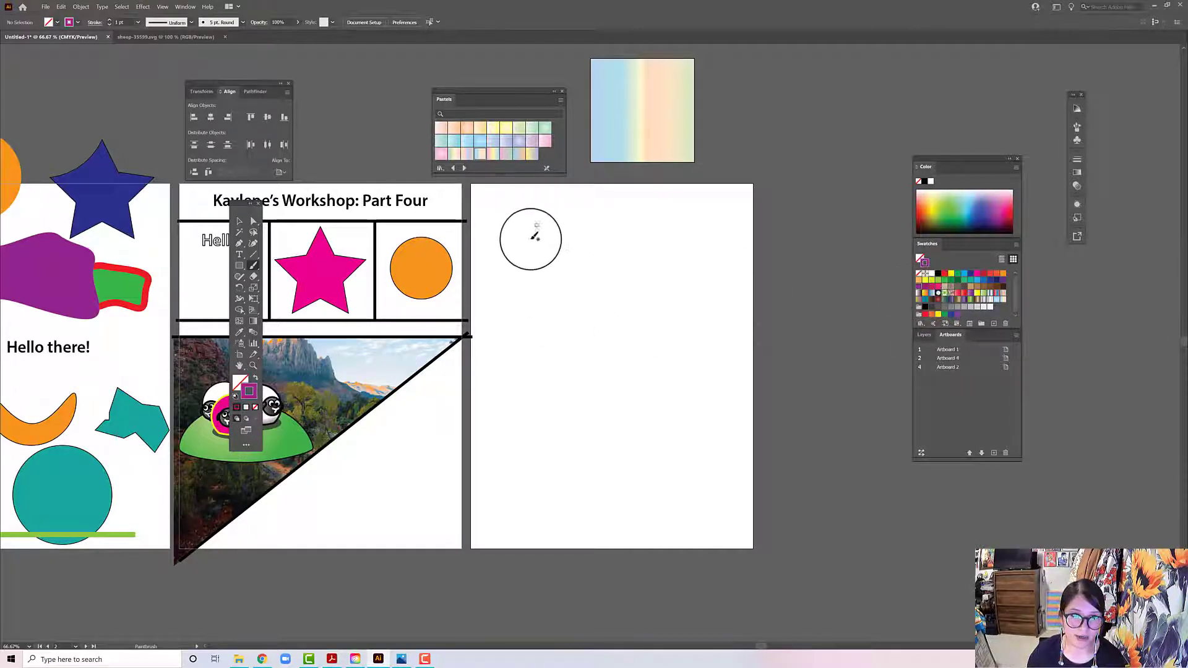
Step: Paint one long winding purple brush line that loops across most of the blank artboard
mouse_move(564, 300)
mouse_down()
mouse_move(618, 261)
mouse_move(650, 279)
mouse_up()
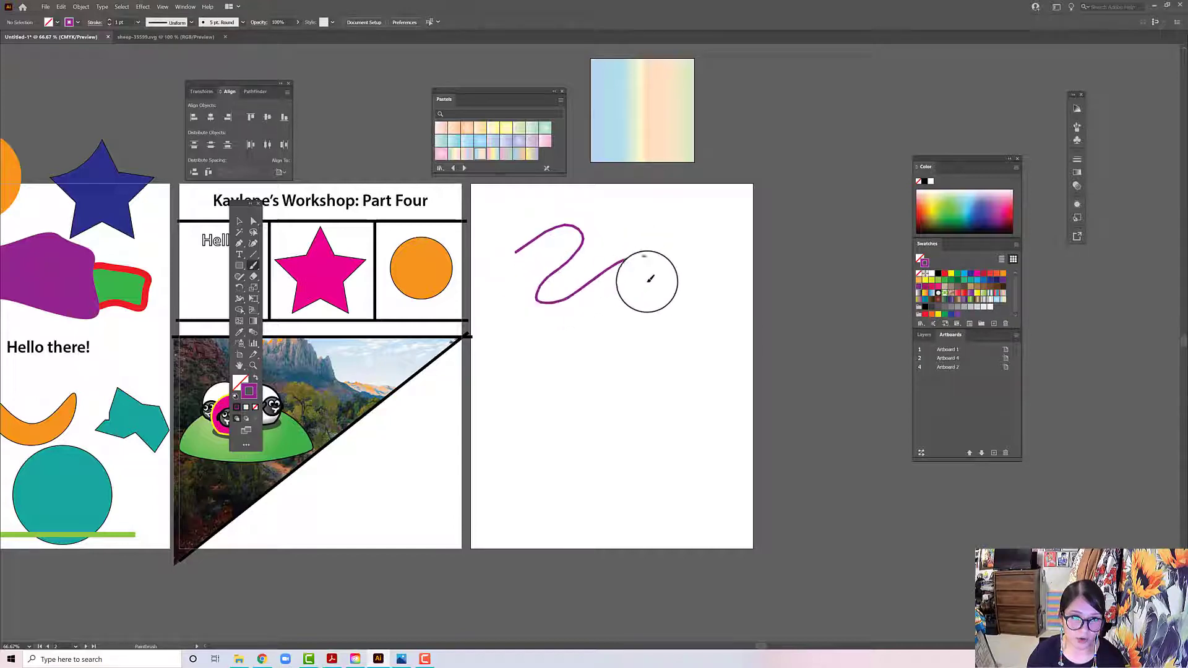
mouse_move(659, 390)
mouse_down()
mouse_move(728, 399)
mouse_move(682, 428)
mouse_up()
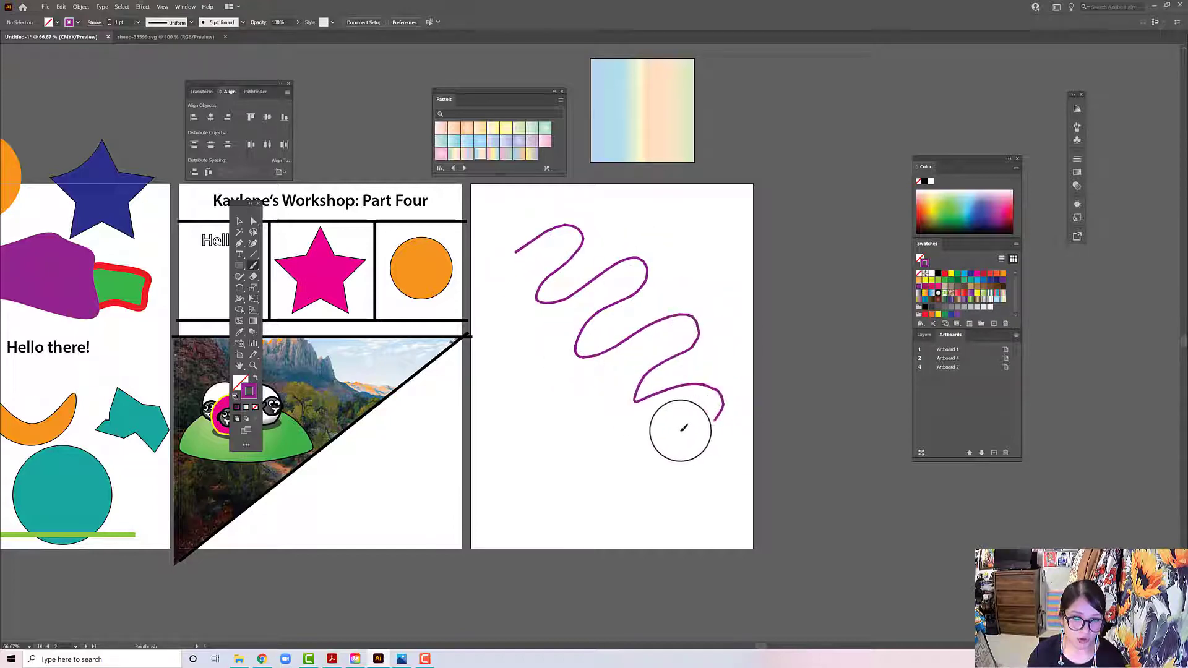
mouse_move(660, 481)
mouse_down()
mouse_move(599, 538)
mouse_move(563, 484)
mouse_move(580, 428)
mouse_up()
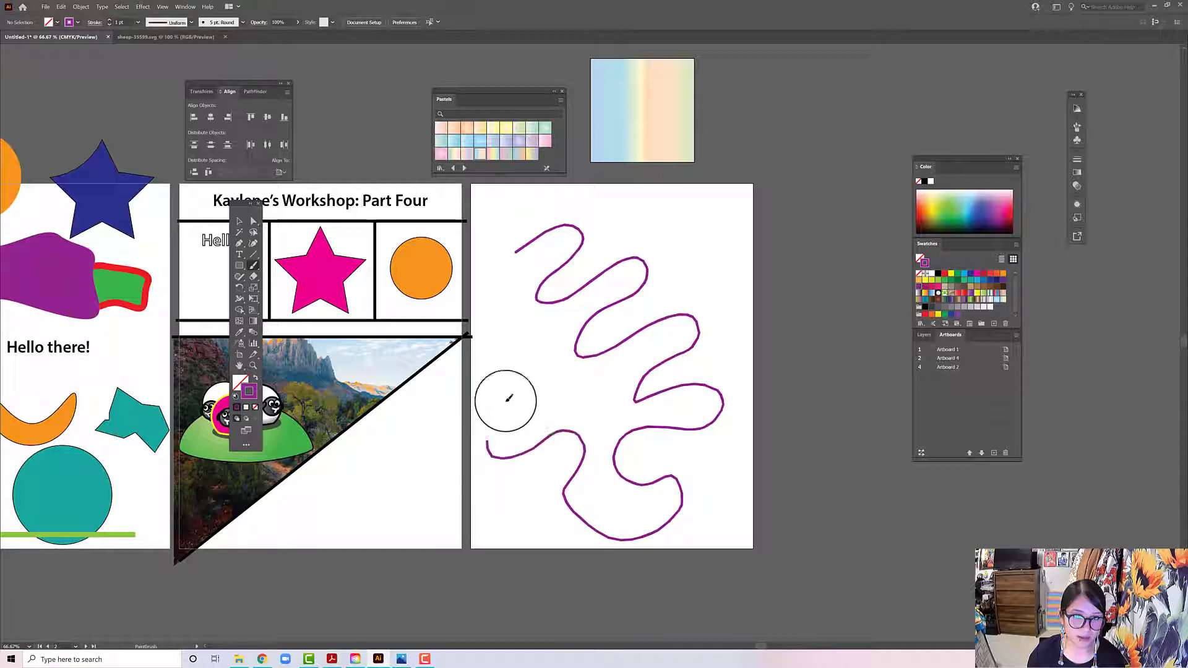
mouse_move(517, 353)
mouse_down()
mouse_move(510, 294)
mouse_move(491, 261)
mouse_move(515, 202)
mouse_move(538, 222)
mouse_move(571, 200)
mouse_move(622, 204)
mouse_move(608, 242)
mouse_move(645, 224)
mouse_up()
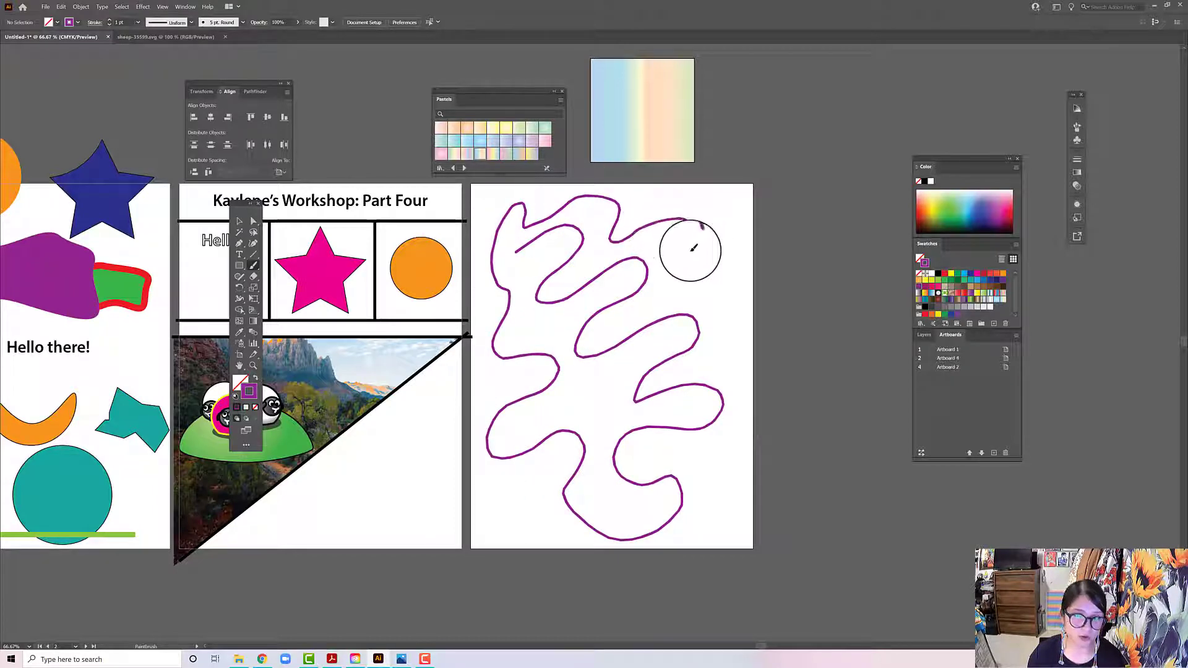
drag(720, 370, 719, 368)
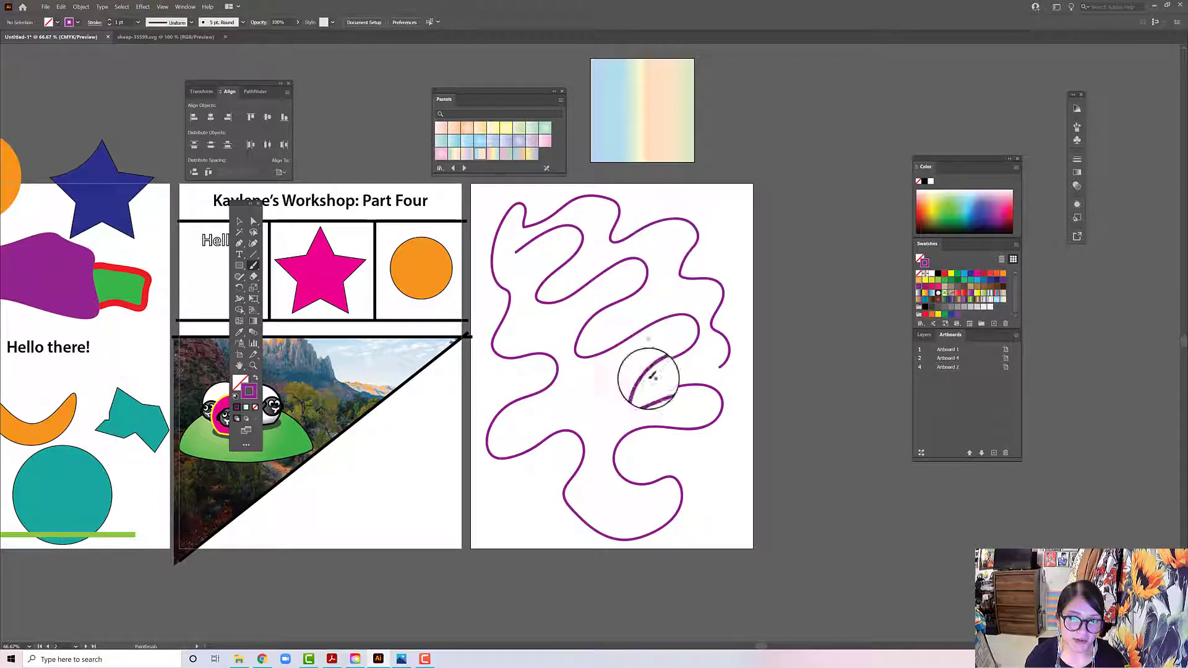
Step: Paint short grass-like purple strokes near the artboard's lower-right corner and scatter small dots near its upper-right corner
drag(724, 468, 716, 502)
drag(707, 475, 704, 515)
drag(688, 490, 700, 514)
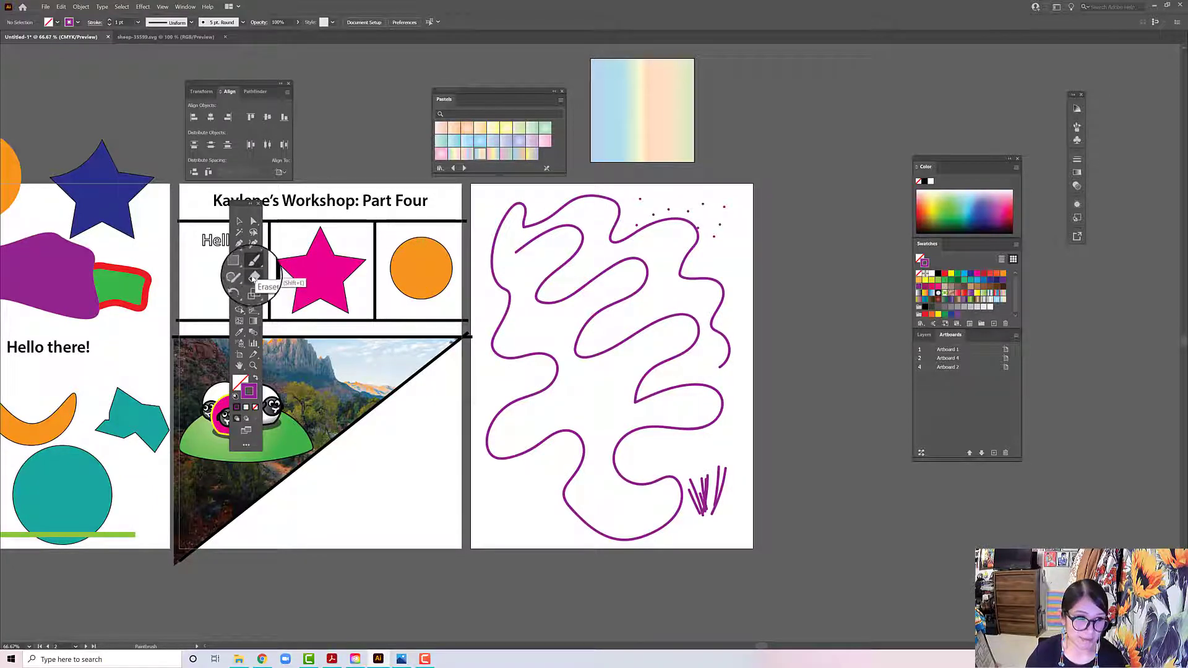
Step: Use the Eraser to break the winding line near its top and slice across and down through the pastel gradient square
click(253, 276)
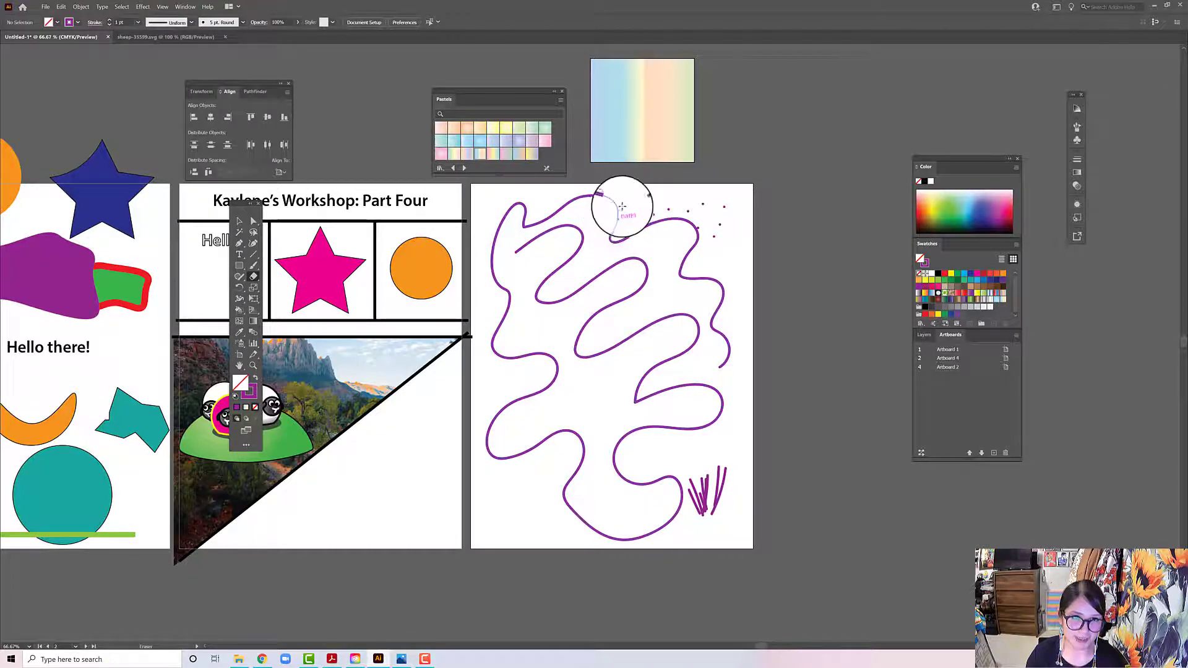
drag(634, 212, 638, 213)
drag(559, 124, 694, 106)
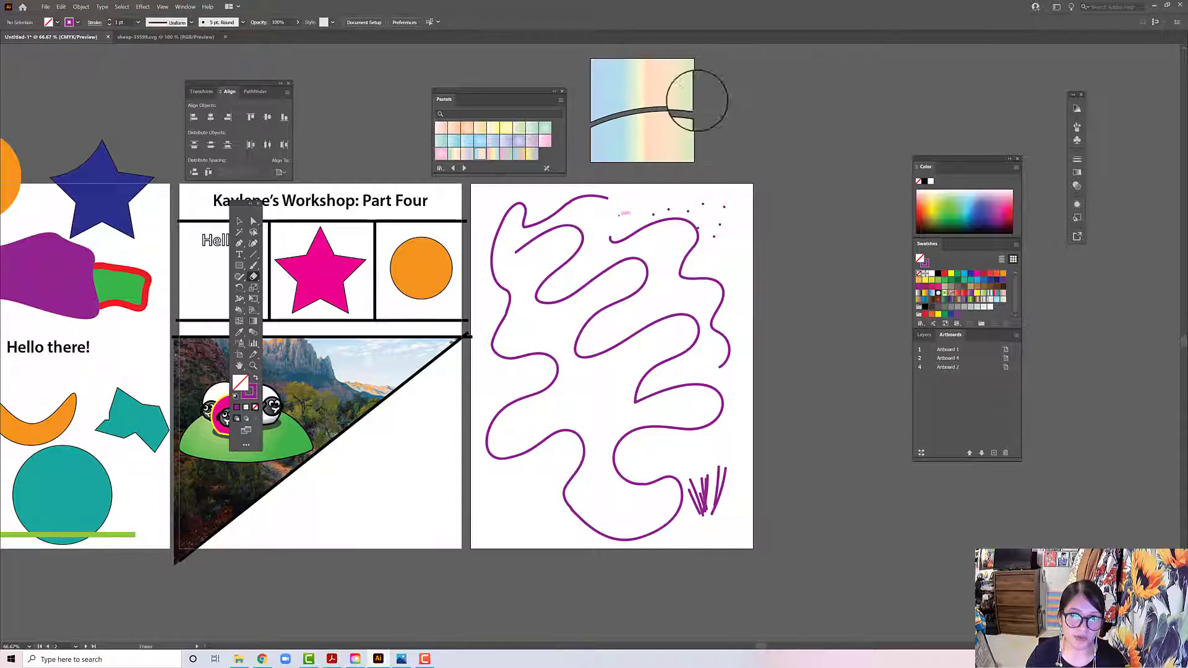
mouse_move(654, 57)
mouse_down()
mouse_move(646, 179)
mouse_move(652, 54)
mouse_move(650, 101)
mouse_up()
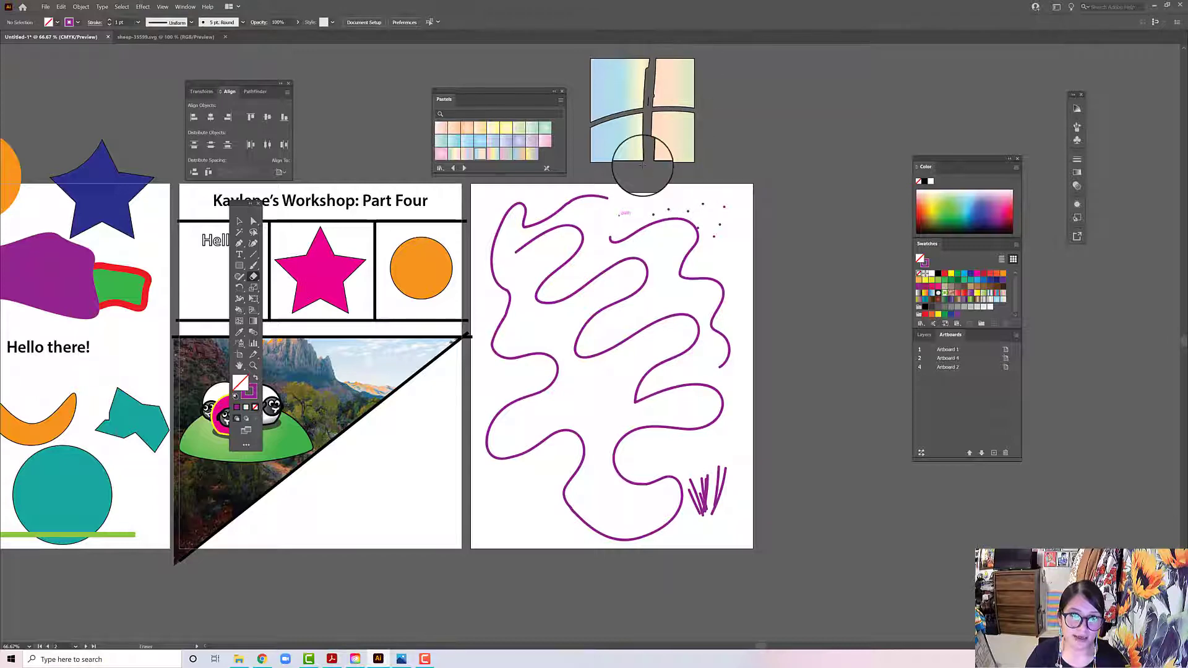
drag(620, 61, 613, 175)
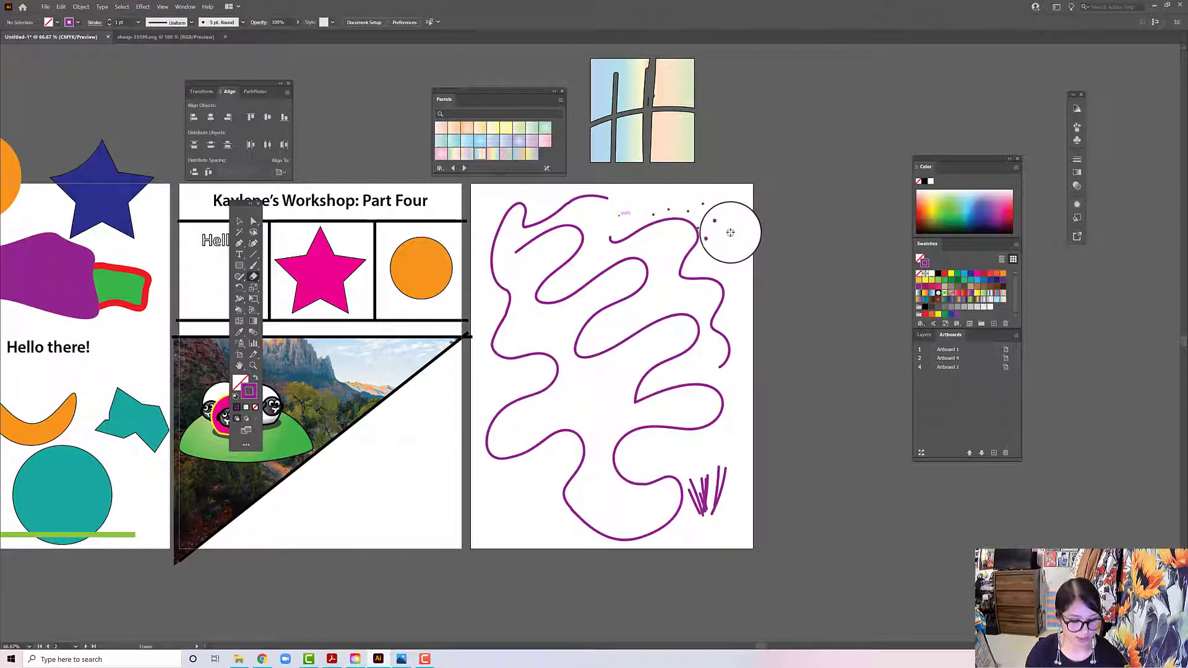
Step: Undo the Eraser cuts through the pastel gradient square
key(ctrl+z)
key(ctrl+z)
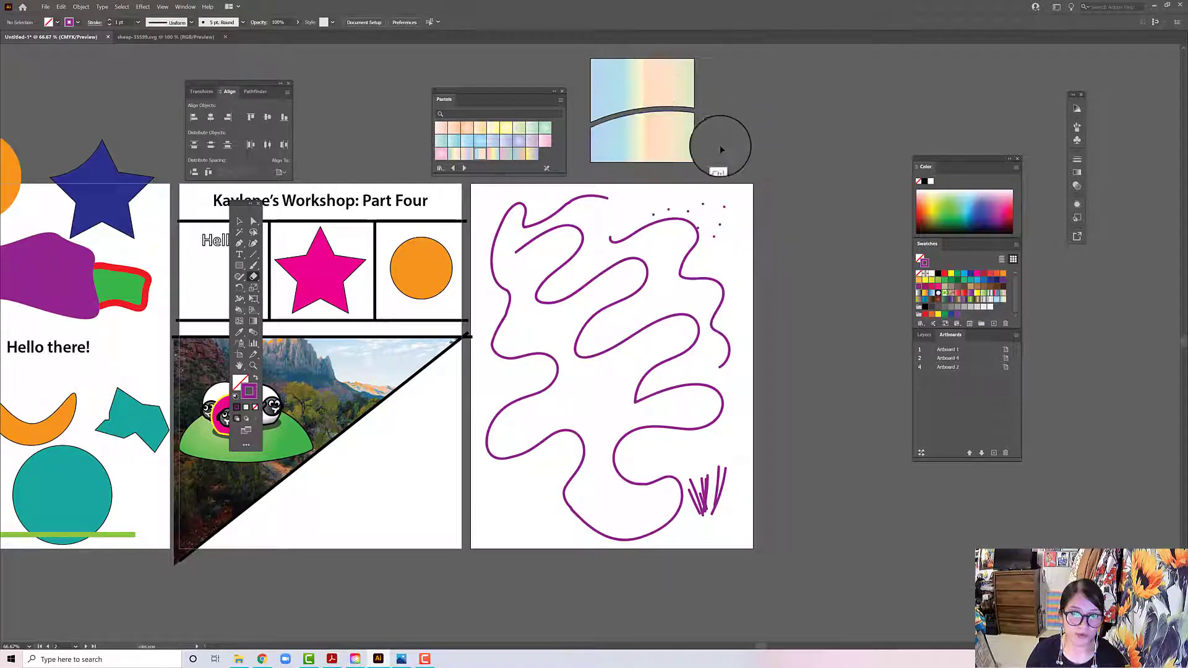
mouse_move(666, 185)
mouse_down()
mouse_move(701, 170)
mouse_move(649, 209)
mouse_up()
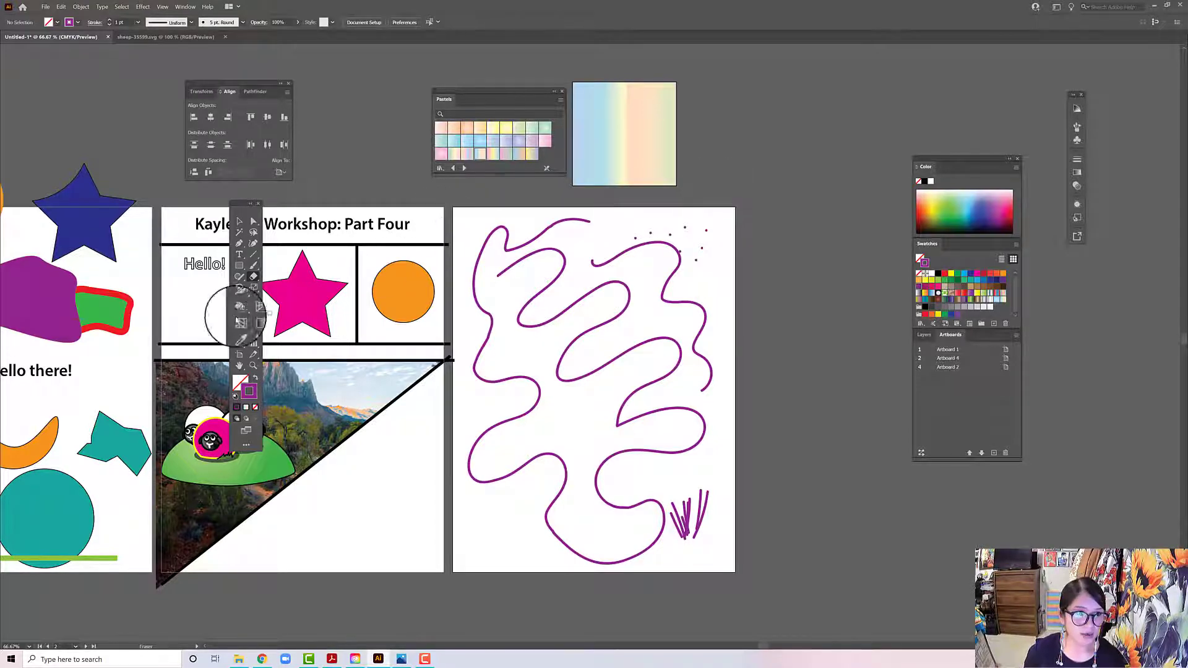
Step: Select all the purple brush strokes on the third artboard and delete them
click(240, 221)
mouse_move(435, 221)
mouse_down()
mouse_move(491, 297)
mouse_move(729, 509)
mouse_move(771, 564)
mouse_move(756, 561)
mouse_up()
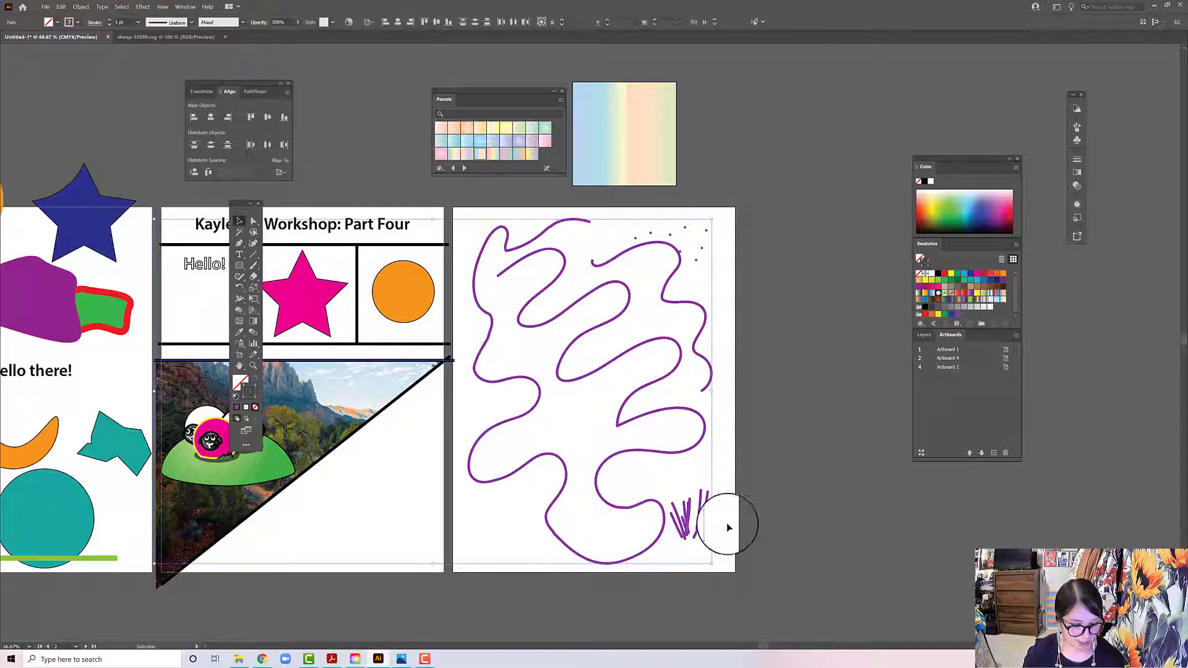
click(740, 228)
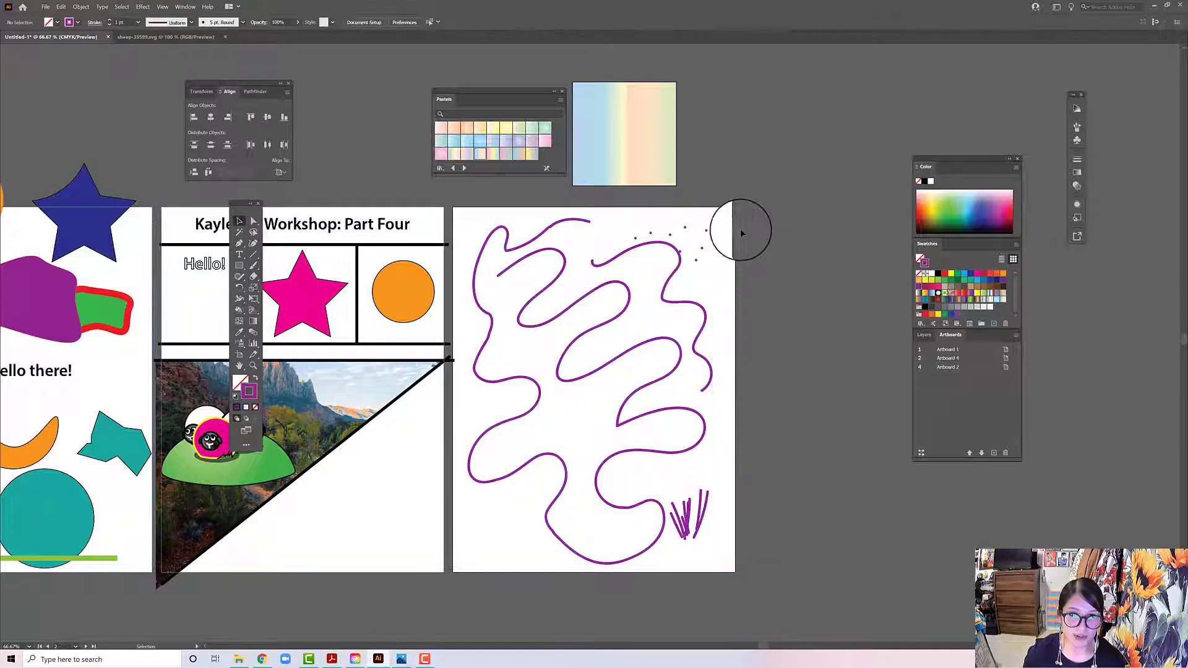
drag(471, 566, 473, 562)
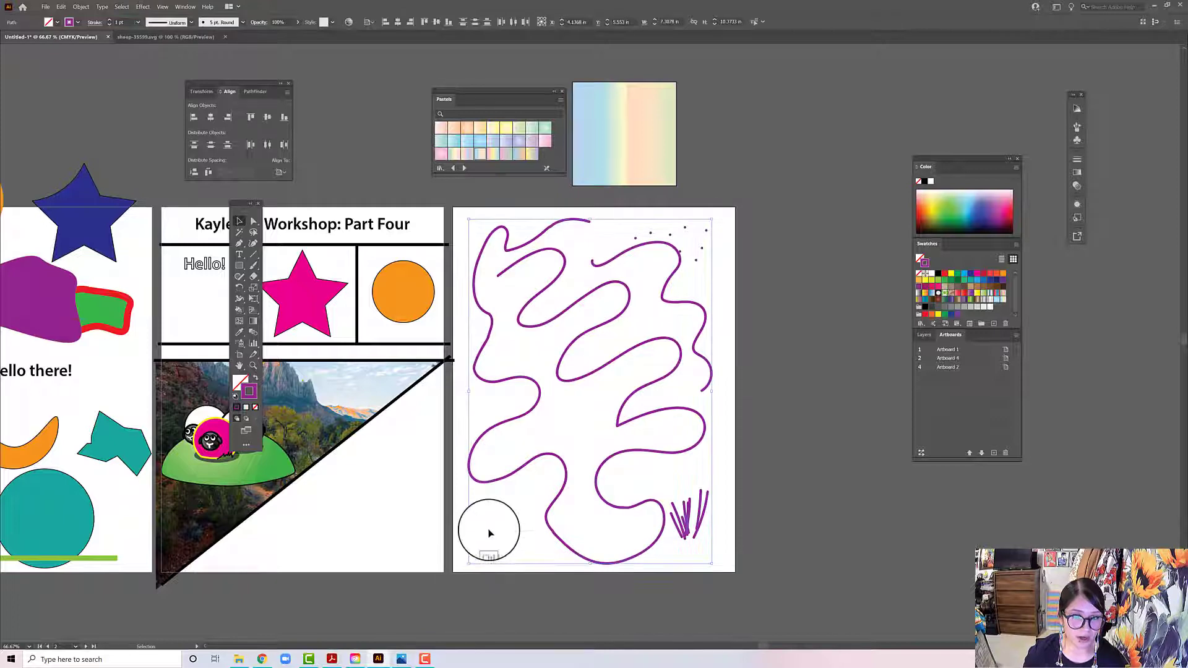
key(Delete)
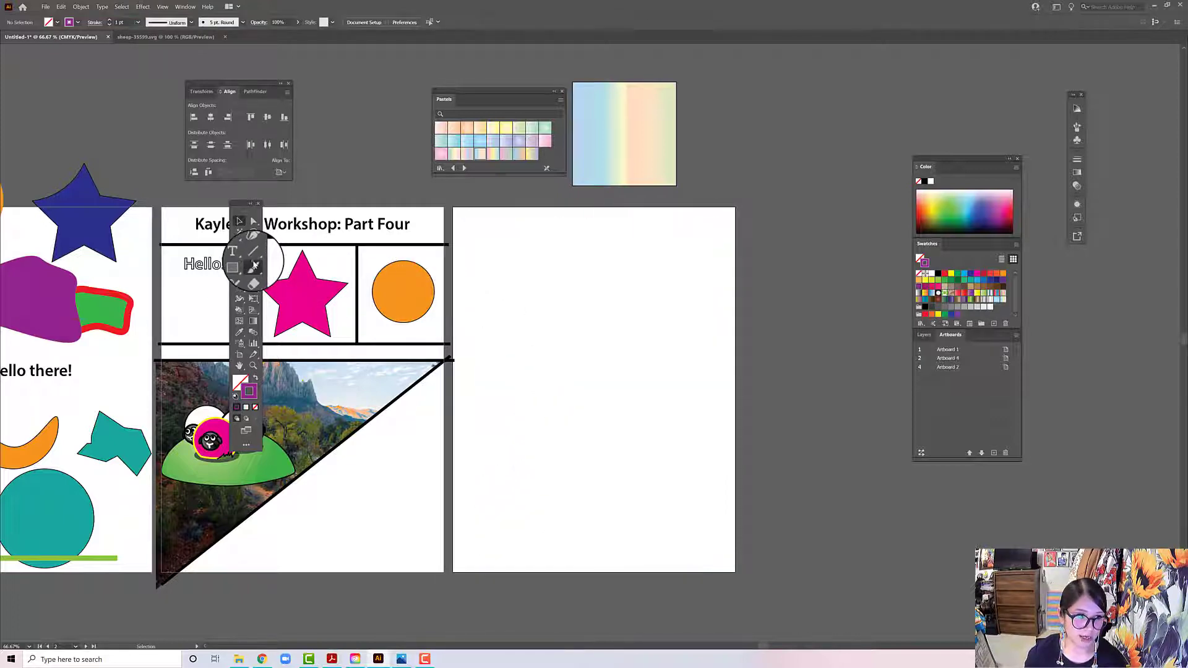
Step: Paint a simple purple face with two dot eyes and a wide curved smile on the upper half of the empty artboard
click(252, 266)
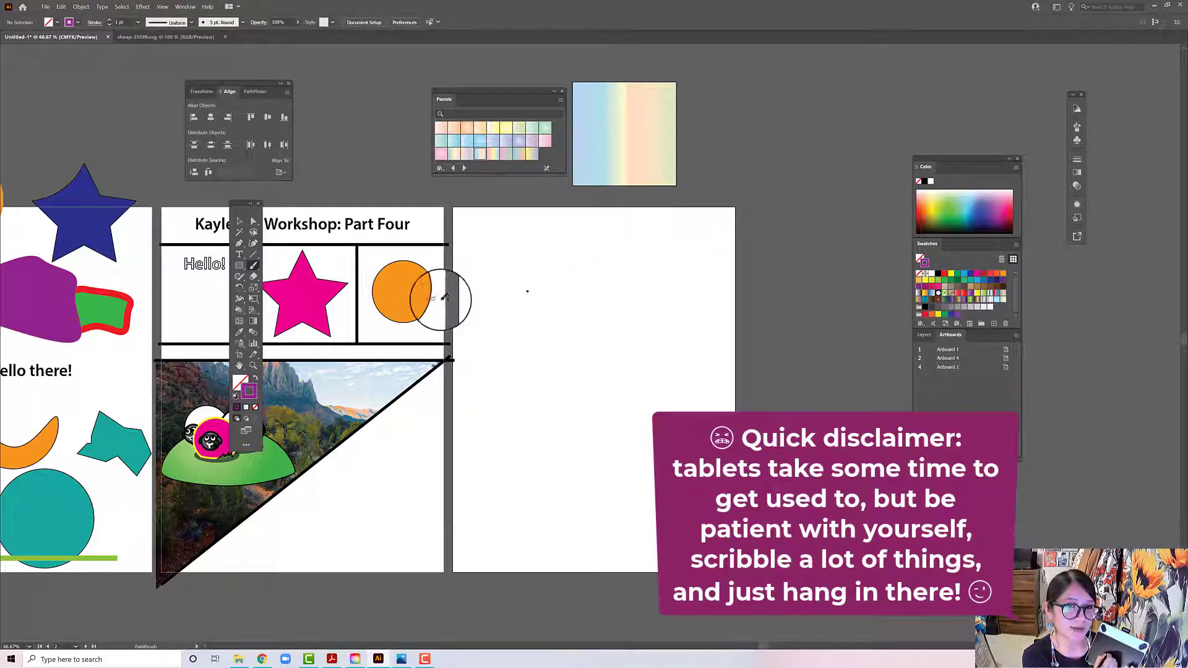
click(592, 287)
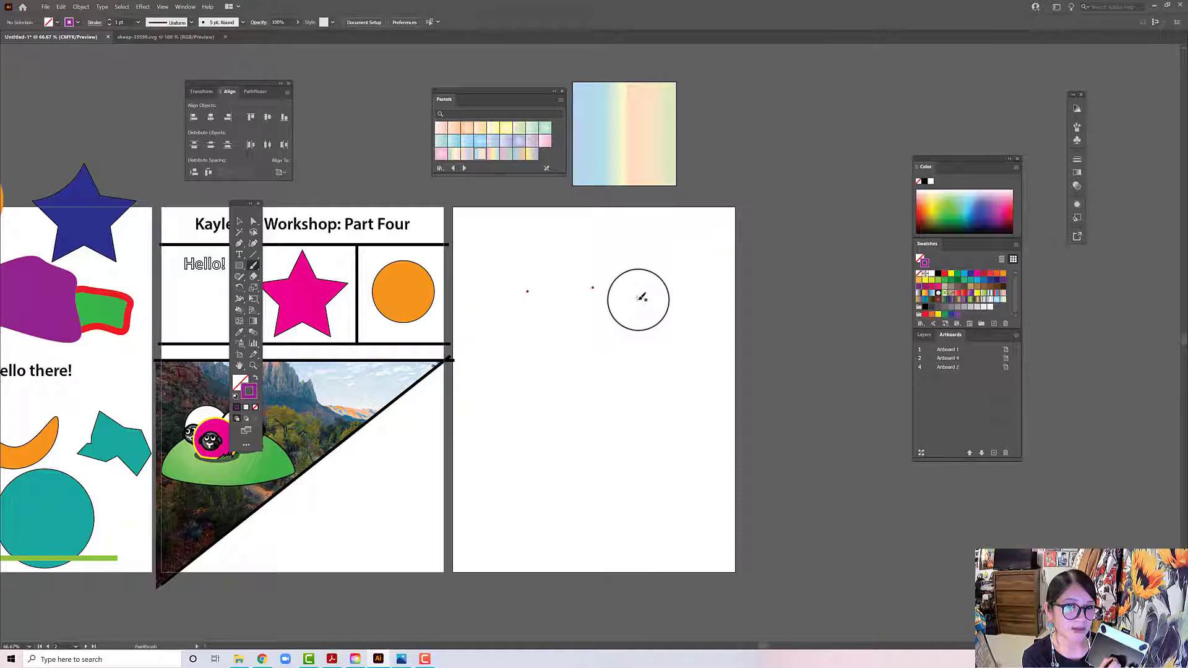
mouse_move(636, 309)
mouse_down()
mouse_move(558, 348)
mouse_move(501, 314)
mouse_up()
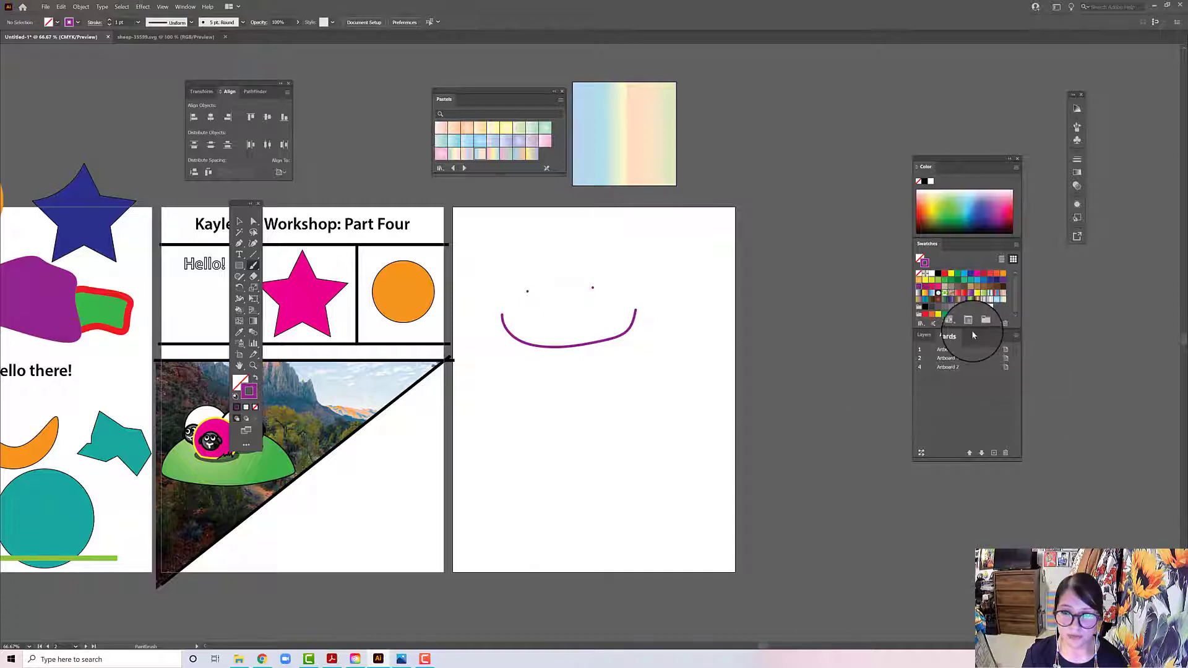
Step: Change the stroke colour to green and paint two grass tufts along the artboard's bottom and a cross-hatched patch below the smile
click(945, 283)
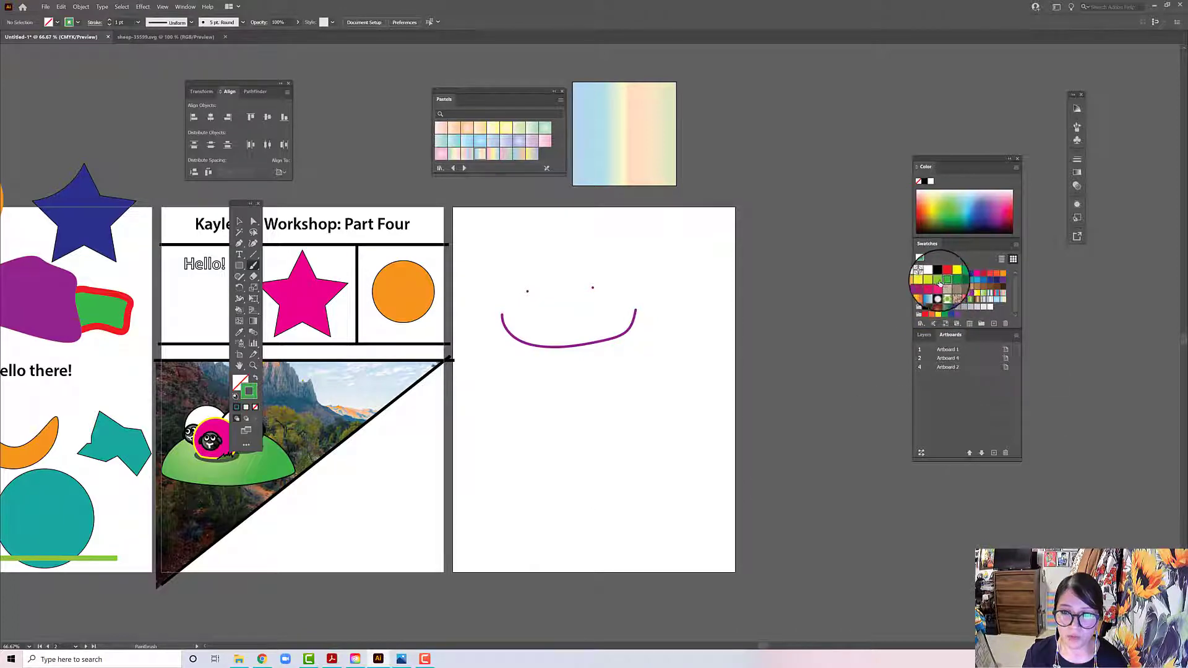
mouse_move(484, 500)
mouse_down()
mouse_move(518, 493)
mouse_move(531, 473)
mouse_move(527, 537)
mouse_move(541, 529)
mouse_move(538, 548)
mouse_move(499, 519)
mouse_move(515, 553)
mouse_up()
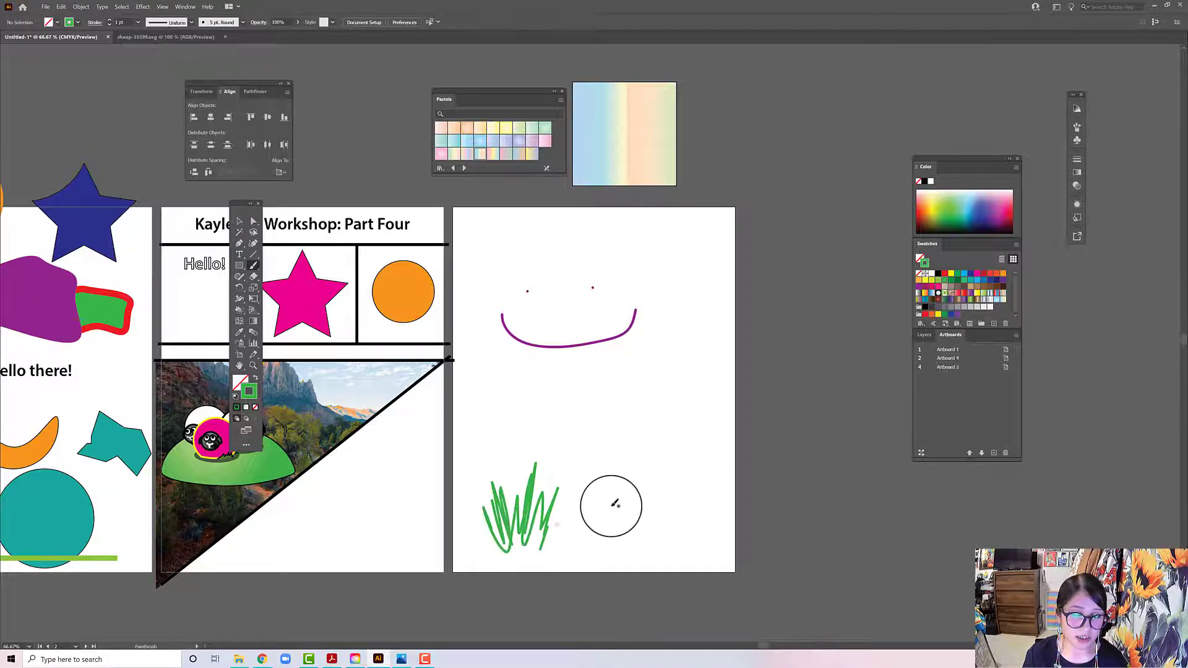
mouse_move(605, 512)
mouse_down()
mouse_move(625, 531)
mouse_move(647, 530)
mouse_move(654, 514)
mouse_up()
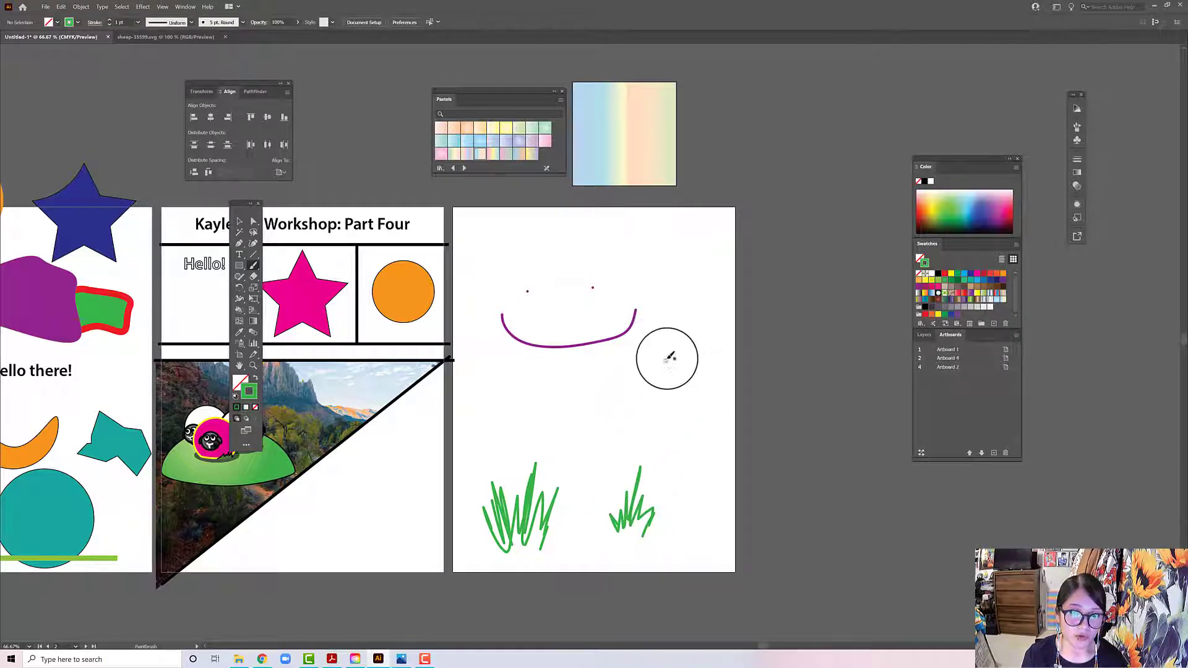
mouse_move(643, 404)
mouse_down()
mouse_move(668, 369)
mouse_move(639, 403)
mouse_move(690, 398)
mouse_move(632, 404)
mouse_move(730, 374)
mouse_up()
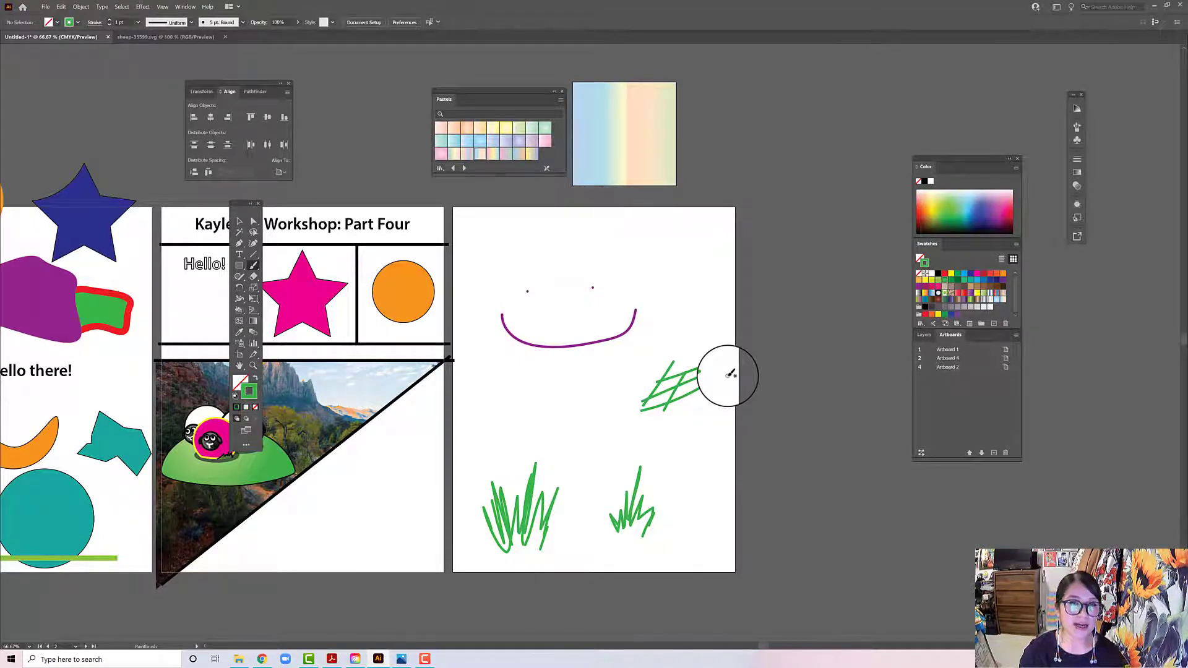
Step: Hide all tool panels to leave an uncluttered view of the artboards
key(Tab)
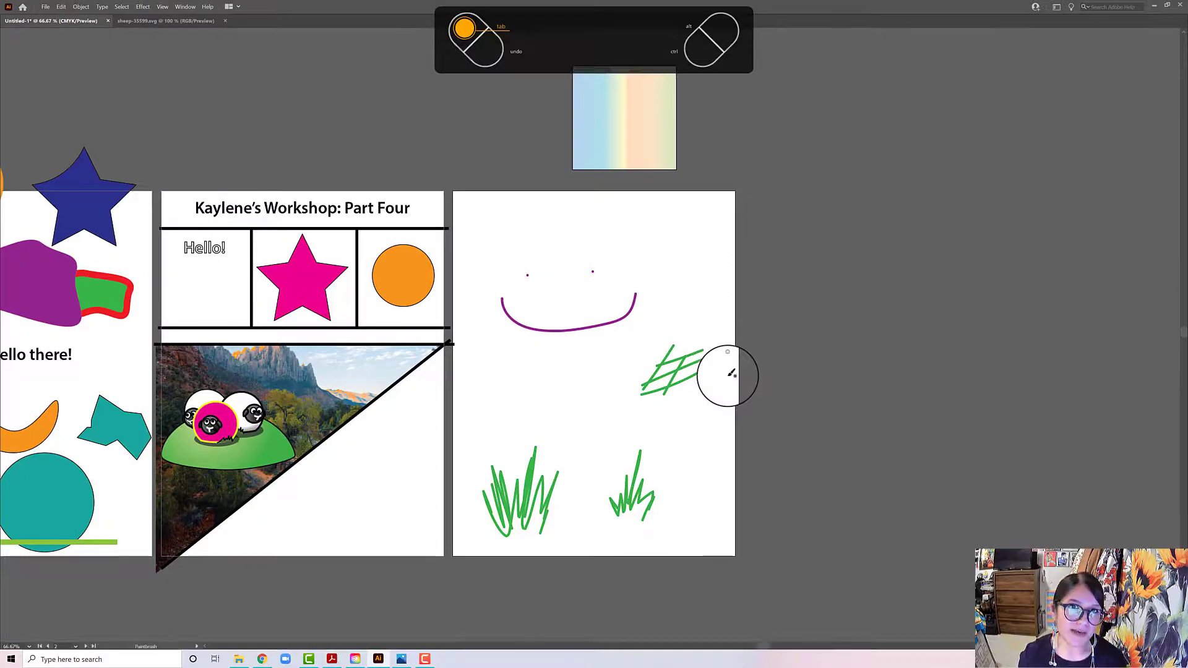